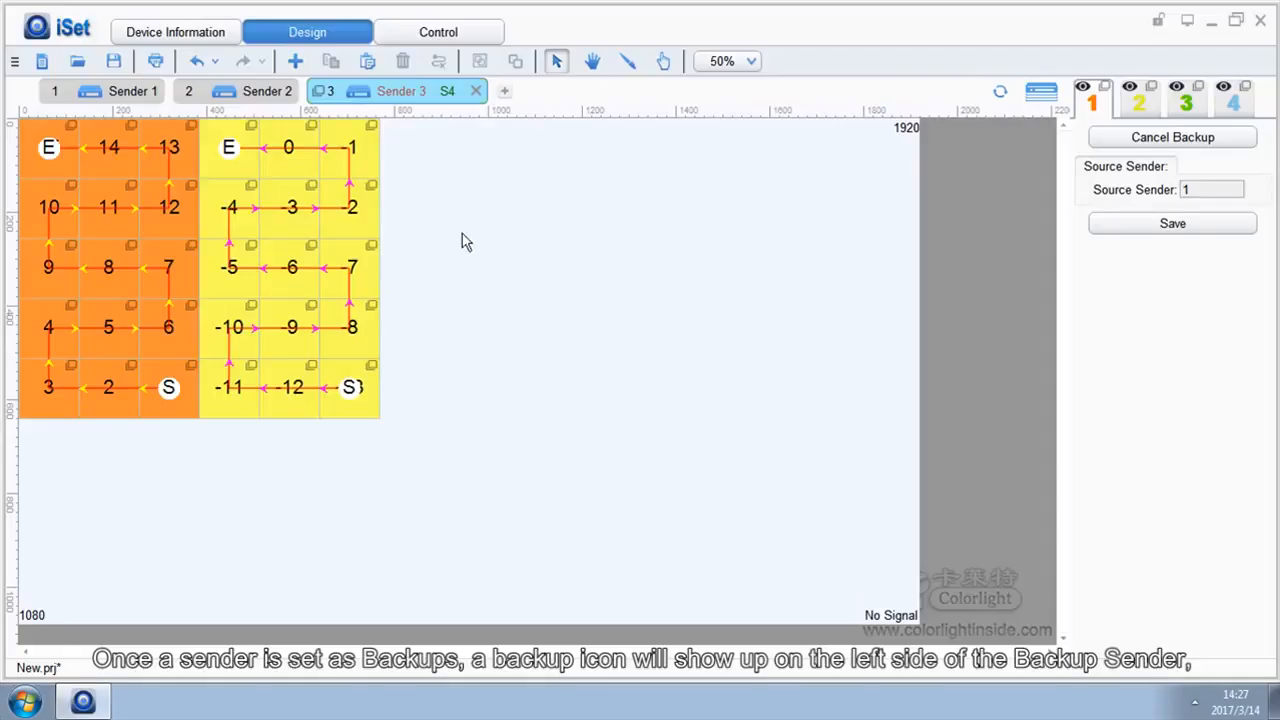
# Check the backup status on Sender 3's backup icon
pyautogui.moveTo(320, 95)
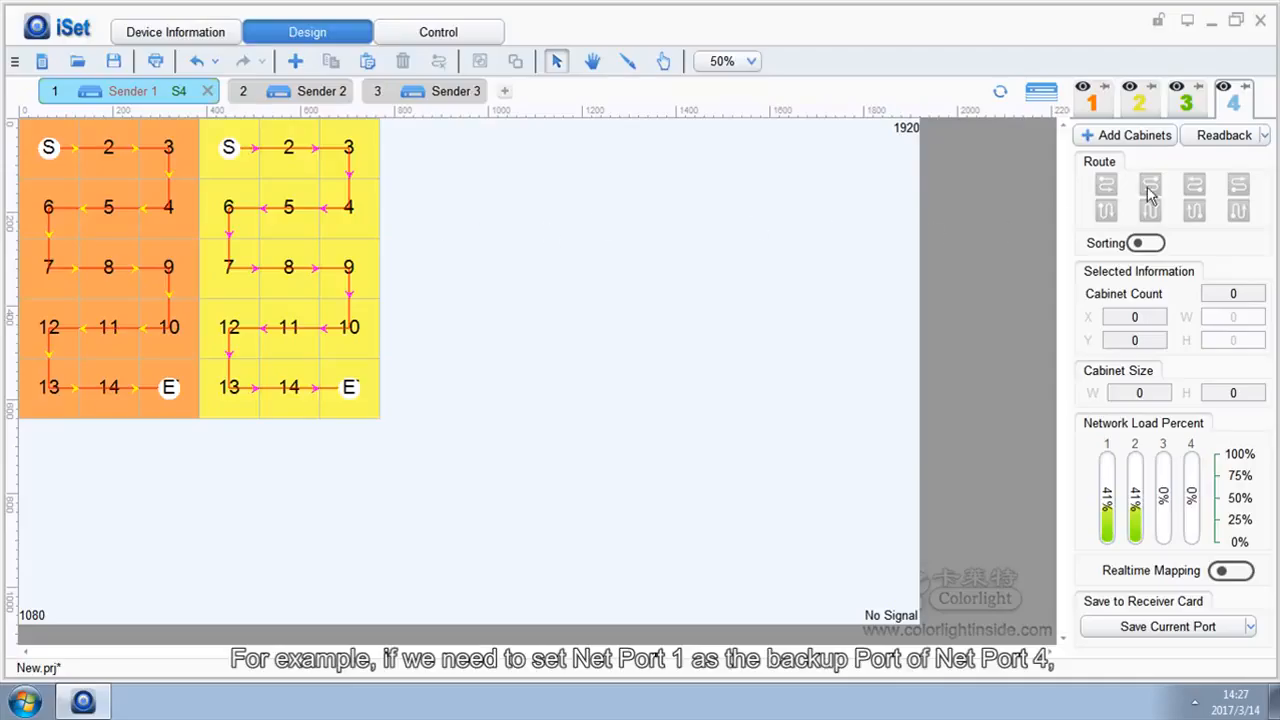
# Assign Port 1 as Net Port 4's backup through Port Backup
pyautogui.rightClick(1233, 117)
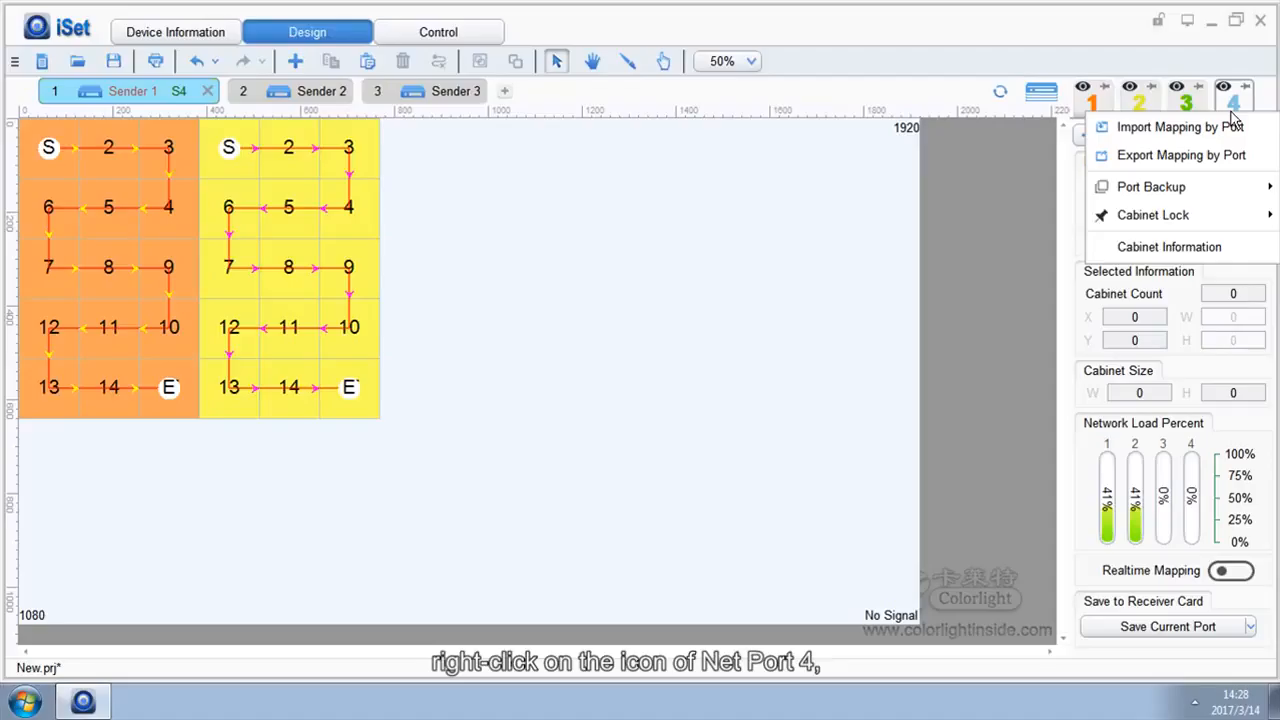
pyautogui.moveTo(1229, 185)
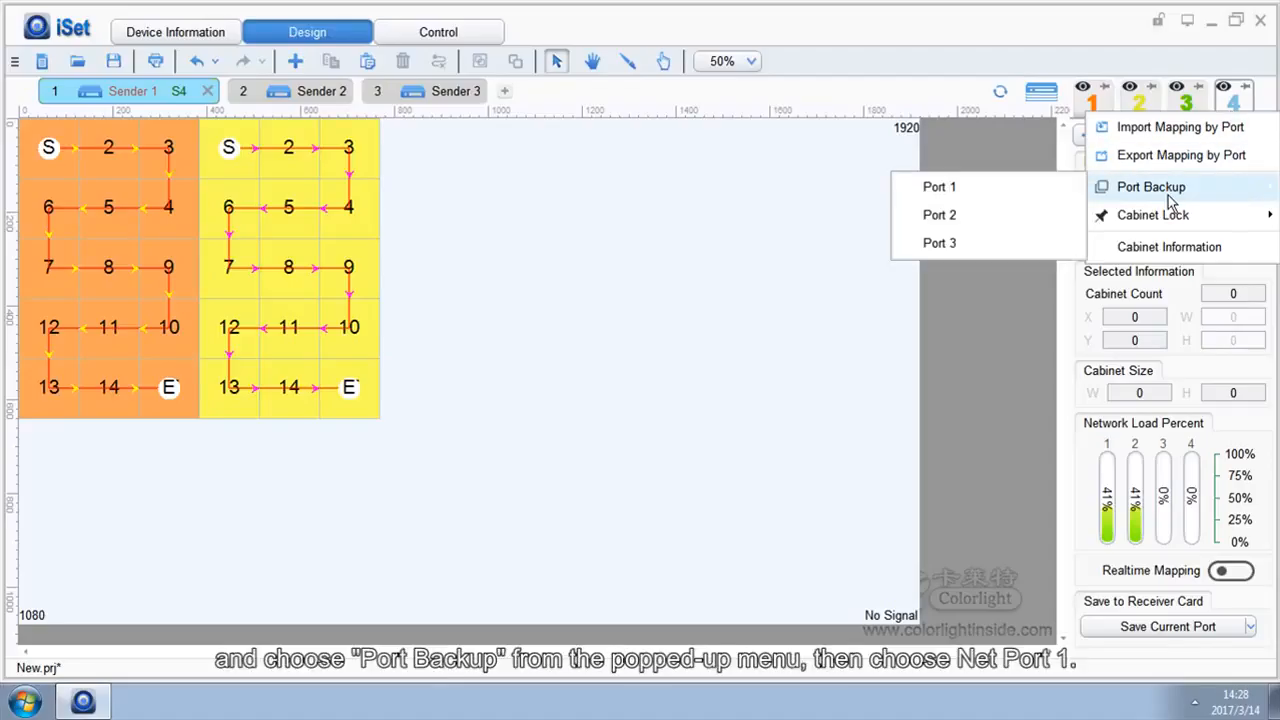
pyautogui.click(1055, 187)
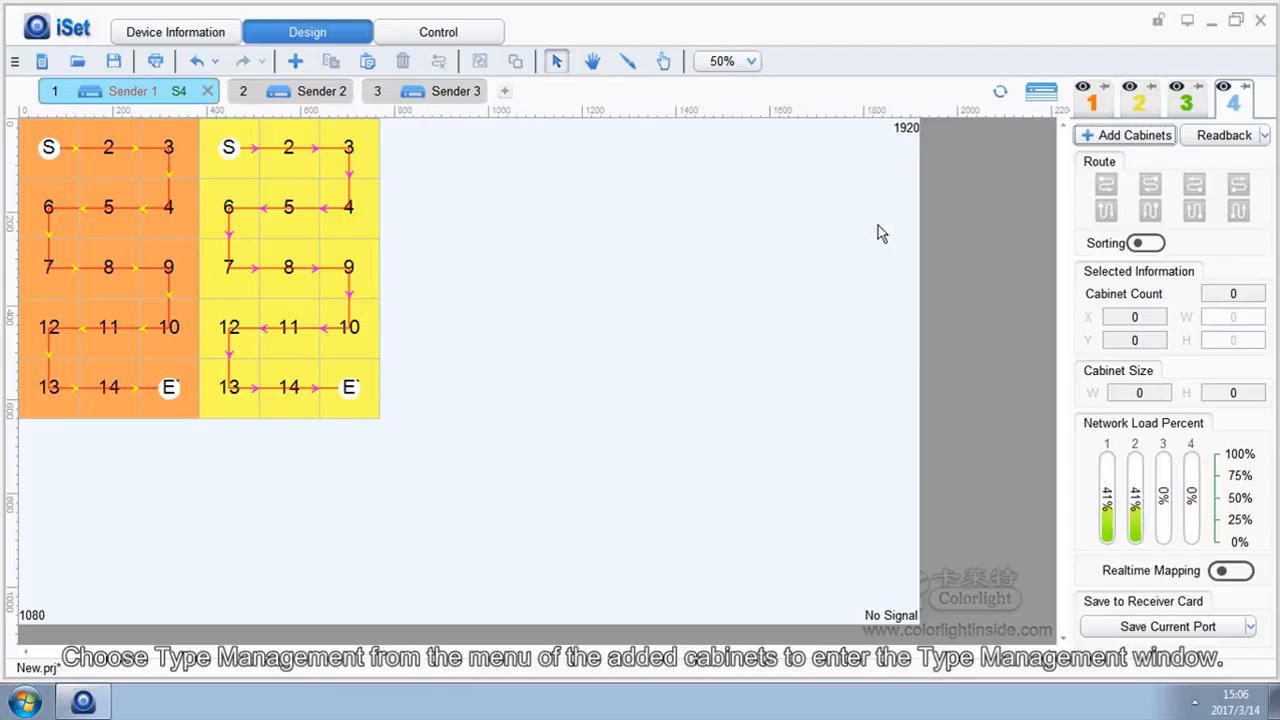
# In Type Management, import the Type List folder as a new type group
pyautogui.click(1100, 135)
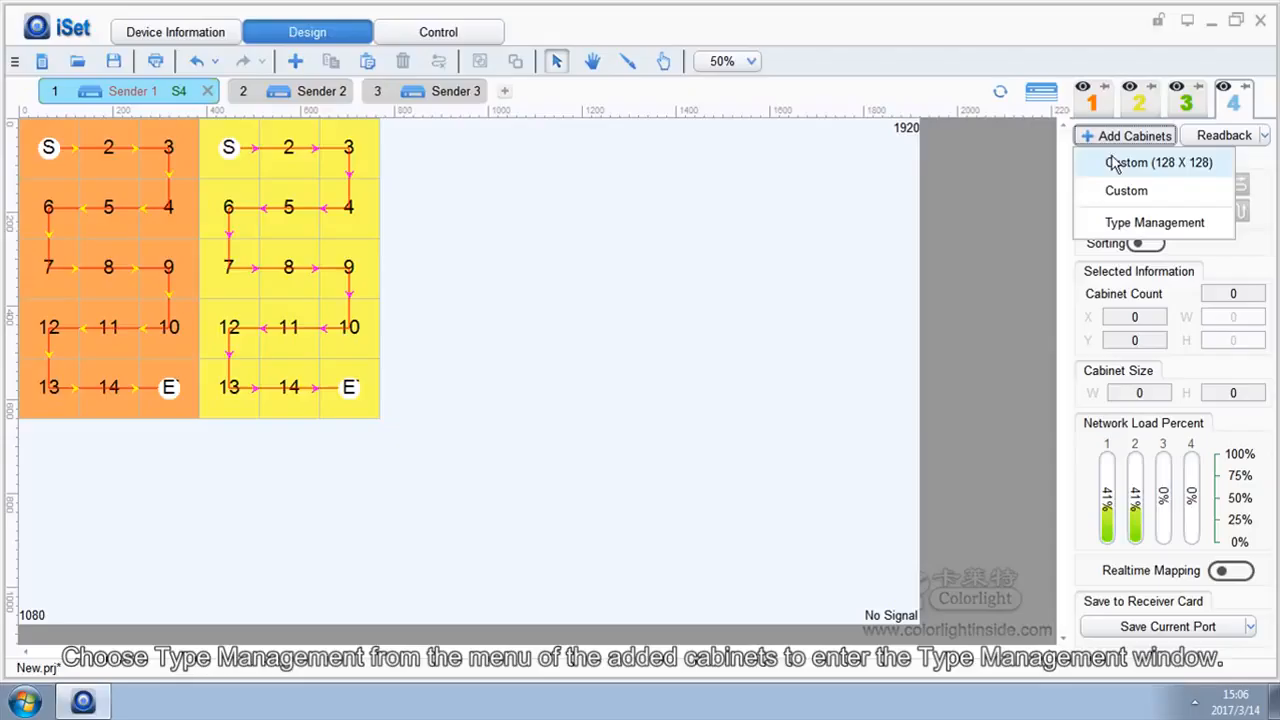
pyautogui.click(1122, 224)
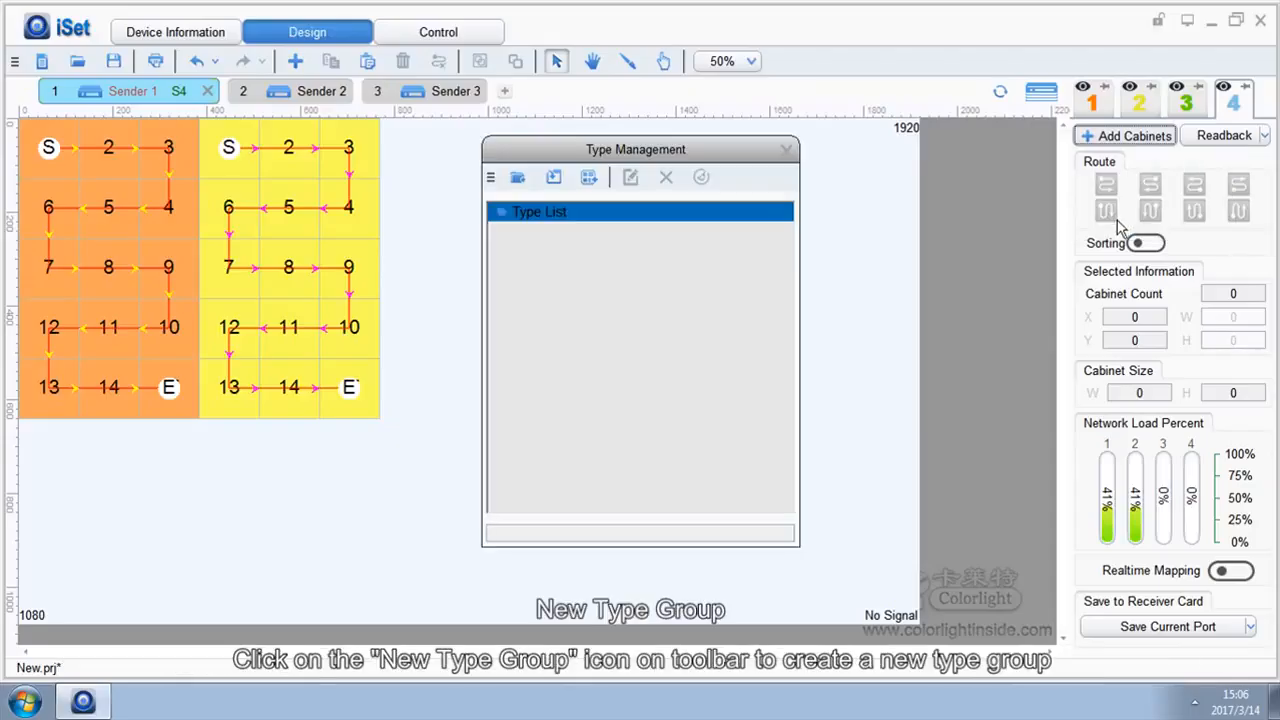
pyautogui.click(519, 178)
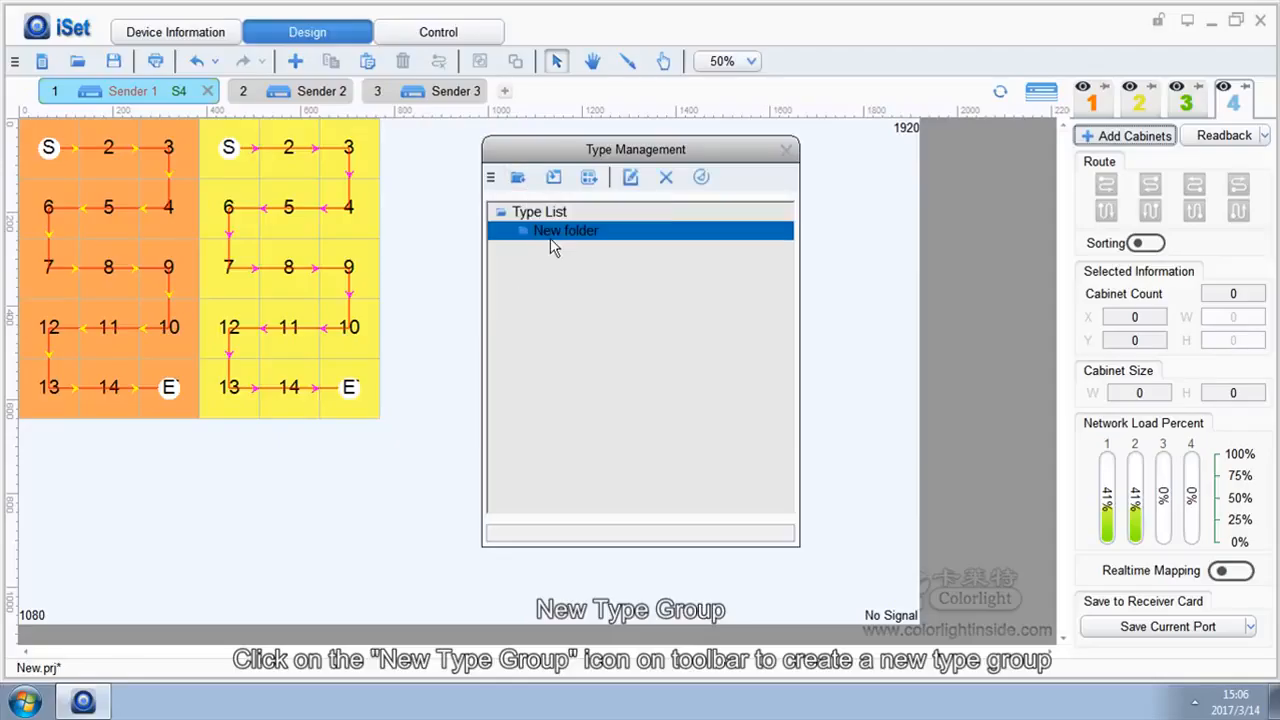
pyautogui.click(554, 178)
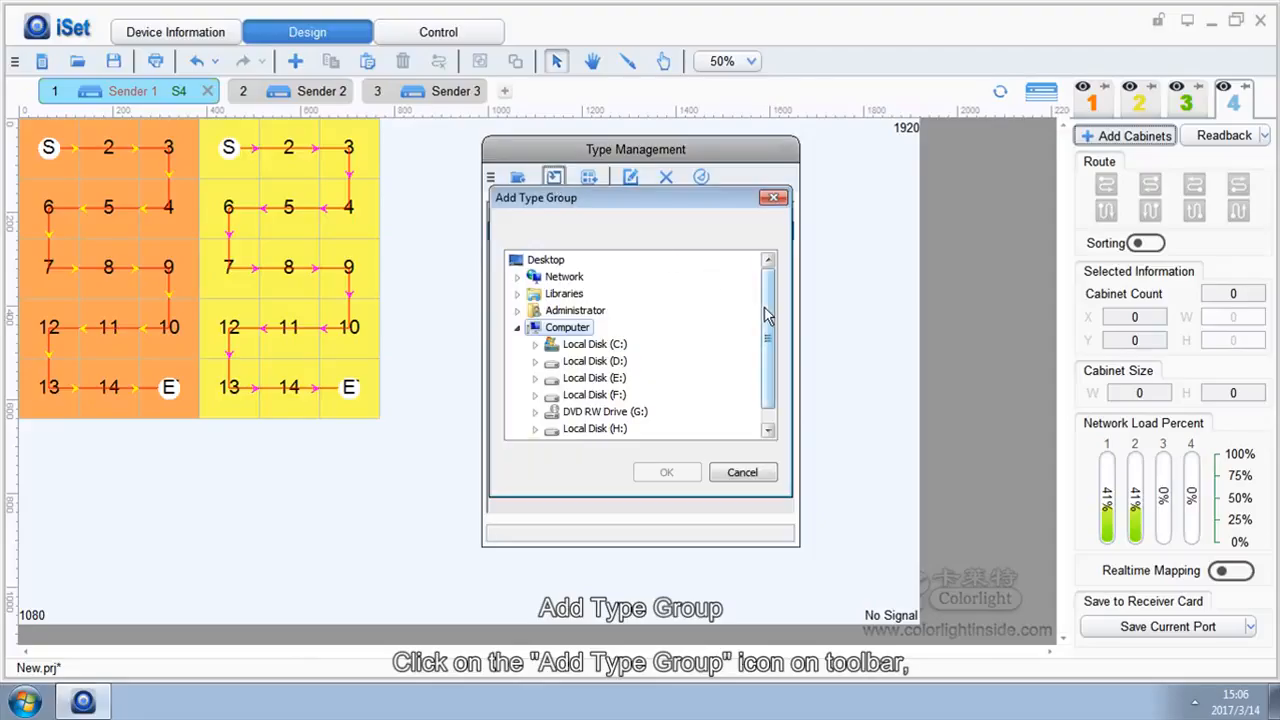
pyautogui.moveTo(768, 315); pyautogui.dragTo(766, 351)
pyautogui.click(568, 430)
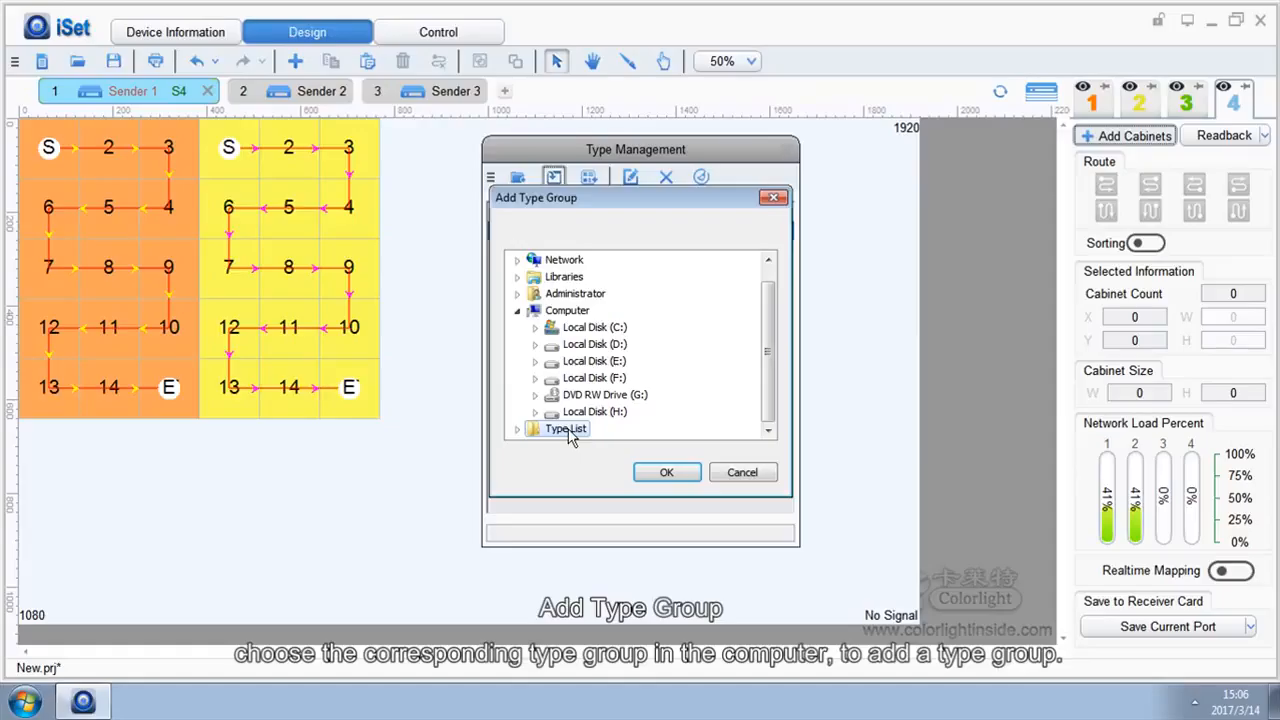
pyautogui.click(666, 474)
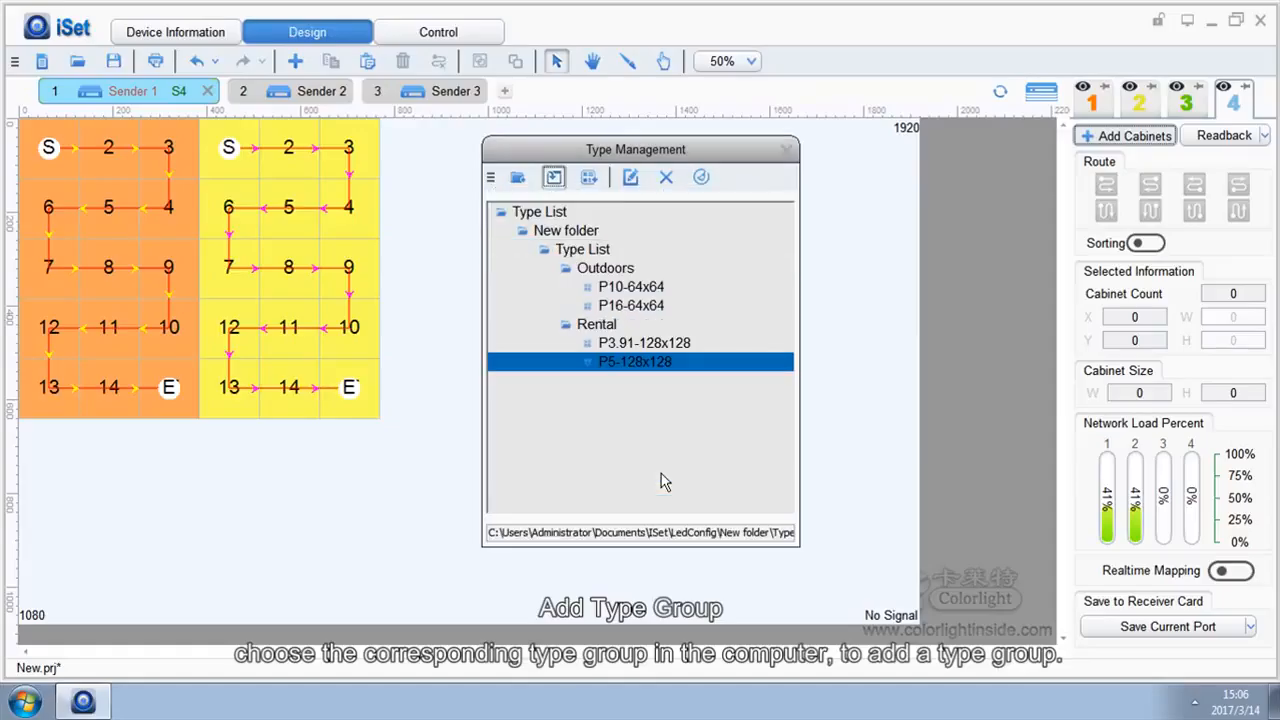
# Add the P6-128x128.rcvp cabinet type from file
pyautogui.click(588, 177)
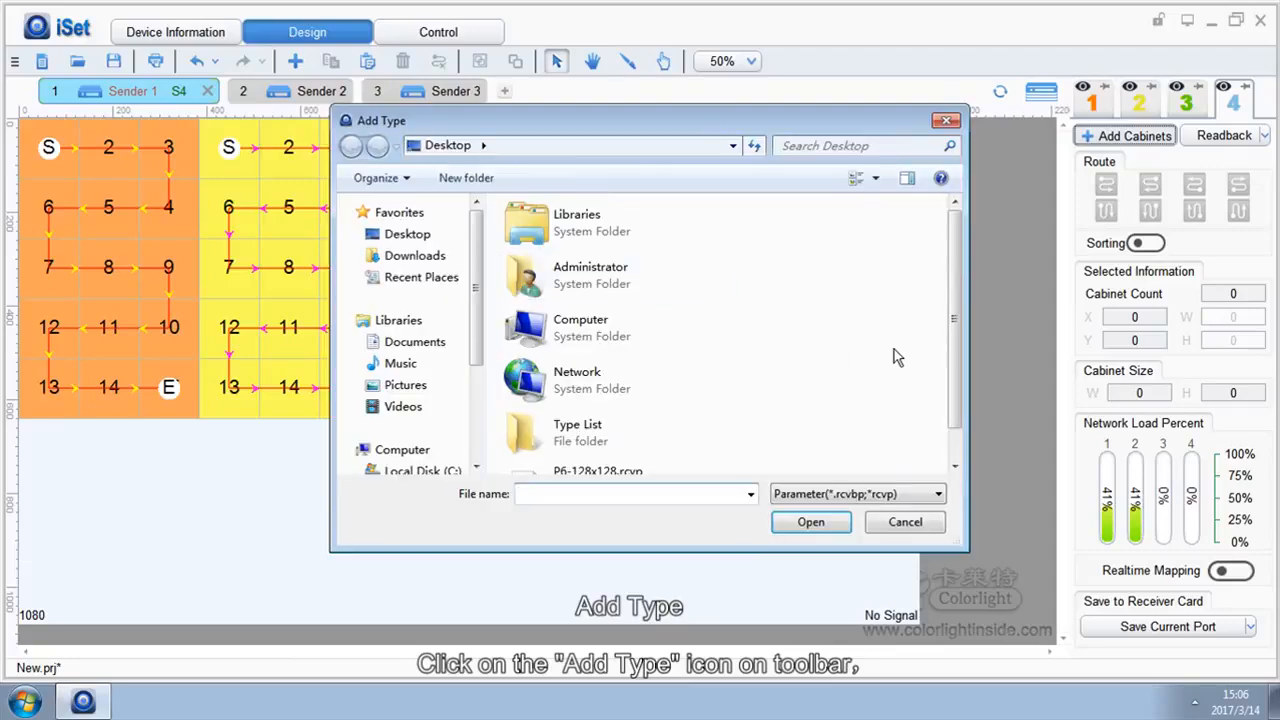
pyautogui.scroll(-1, 953, 340)
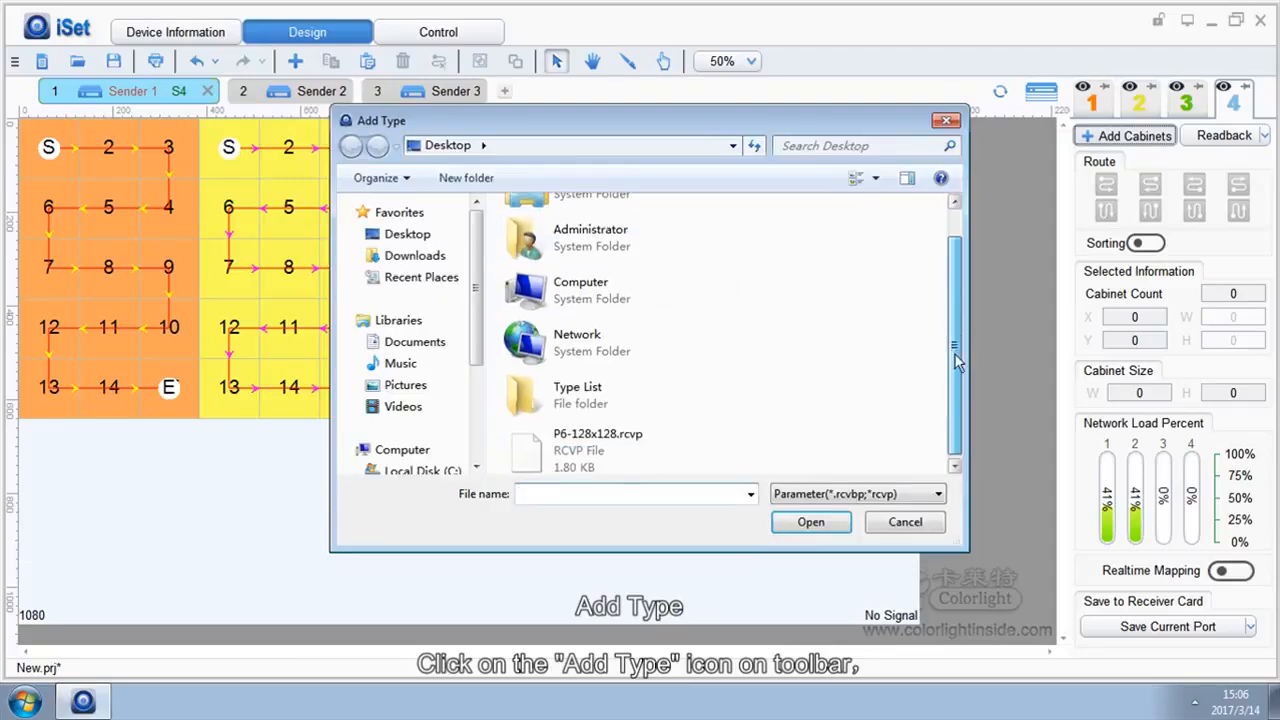
pyautogui.click(590, 445)
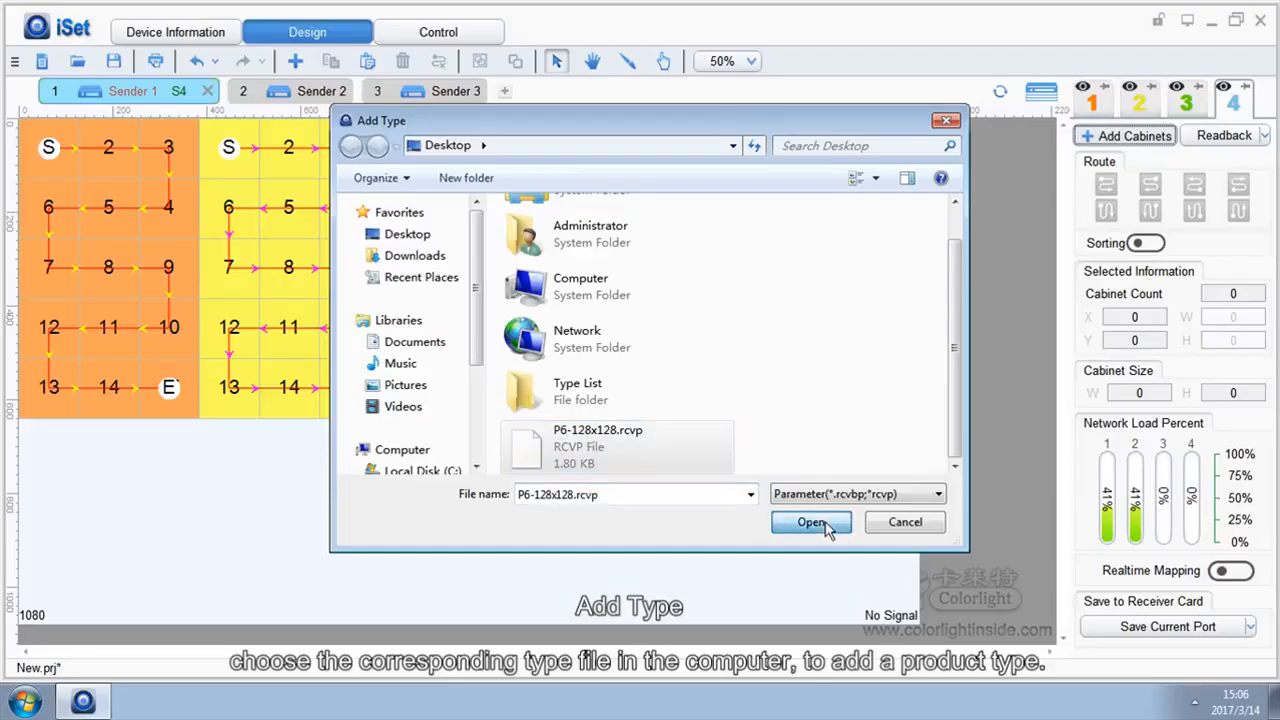
pyautogui.click(826, 526)
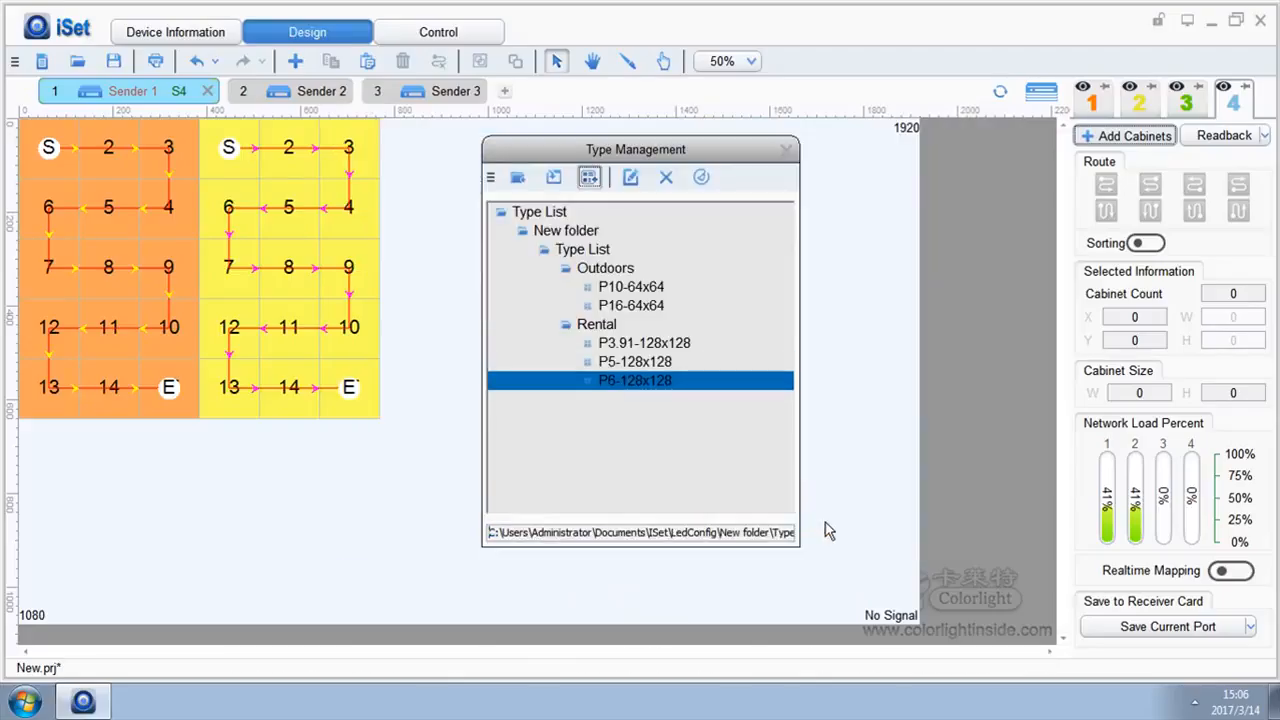
# Delete the P6-128x128 type from the Rental group
pyautogui.click(632, 183)
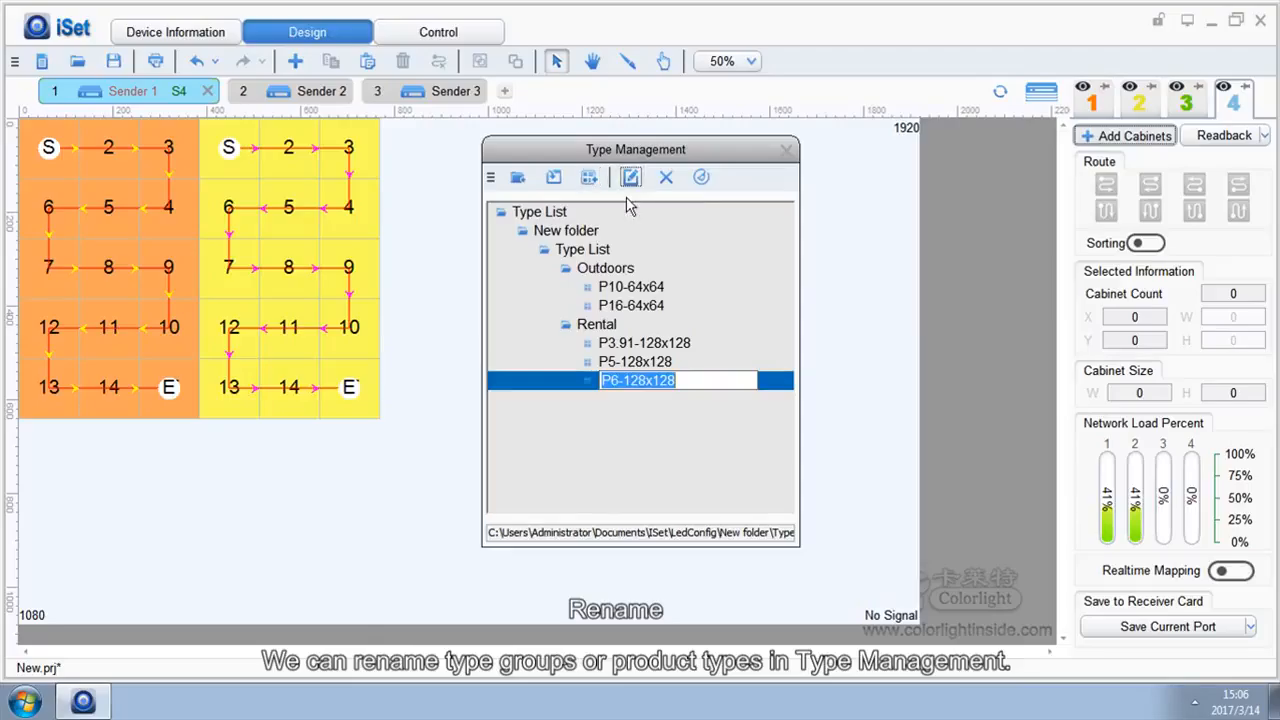
pyautogui.click(598, 325)
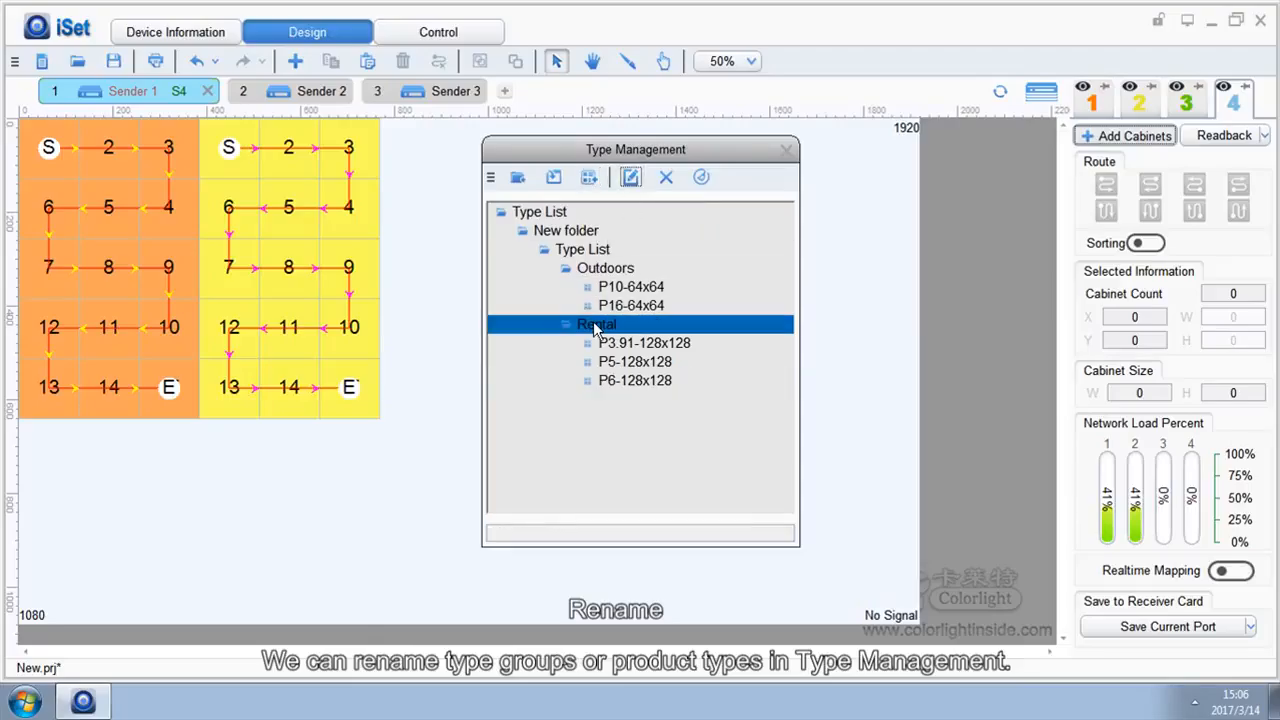
pyautogui.click(638, 179)
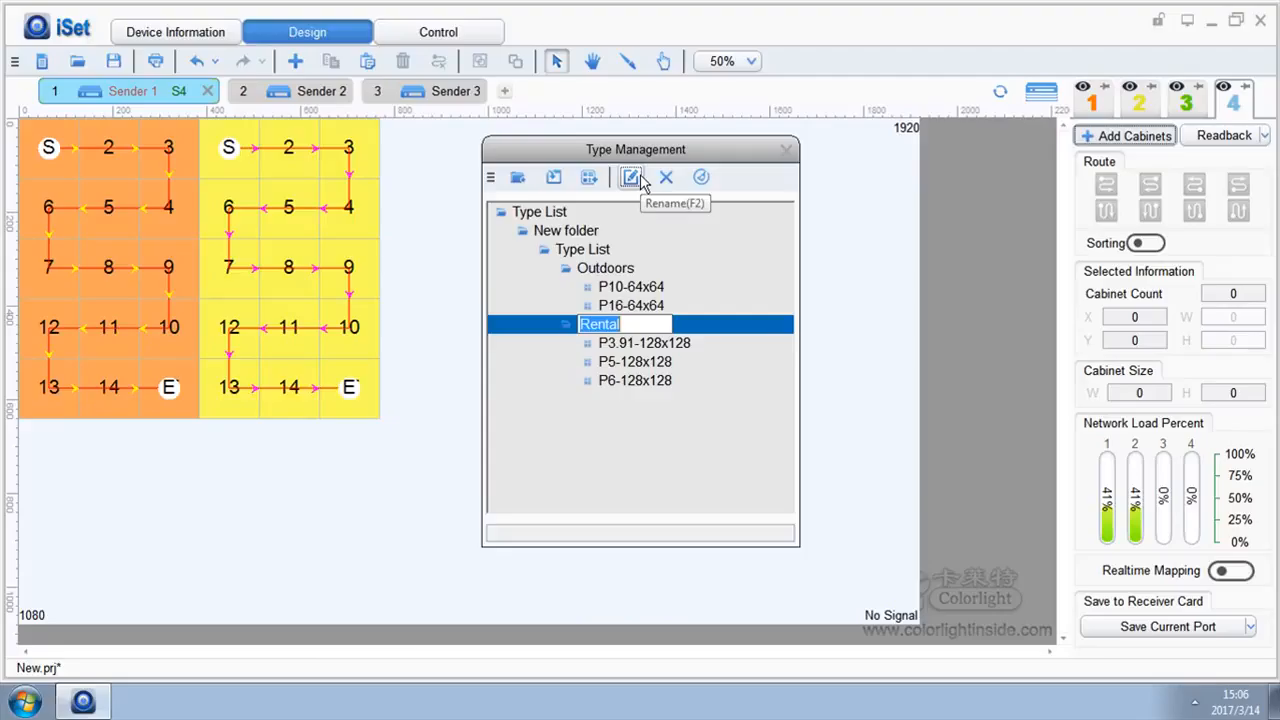
pyautogui.click(621, 382)
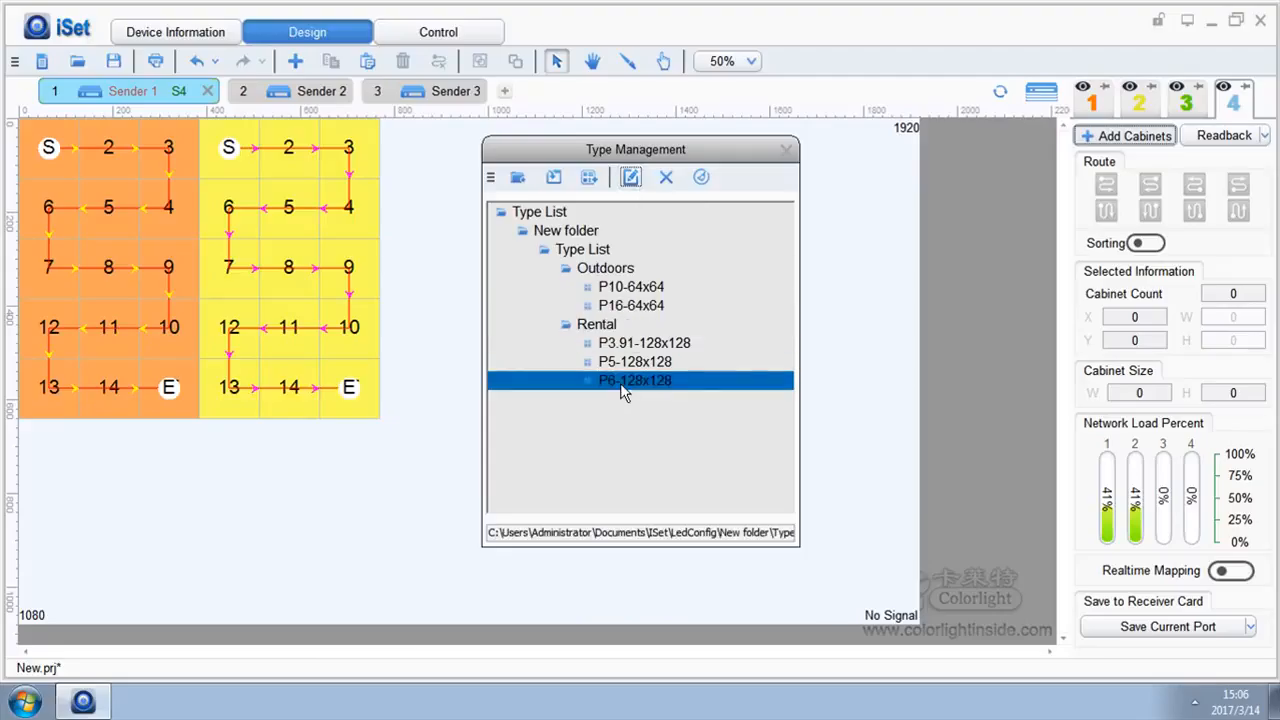
pyautogui.click(668, 178)
pyautogui.click(703, 386)
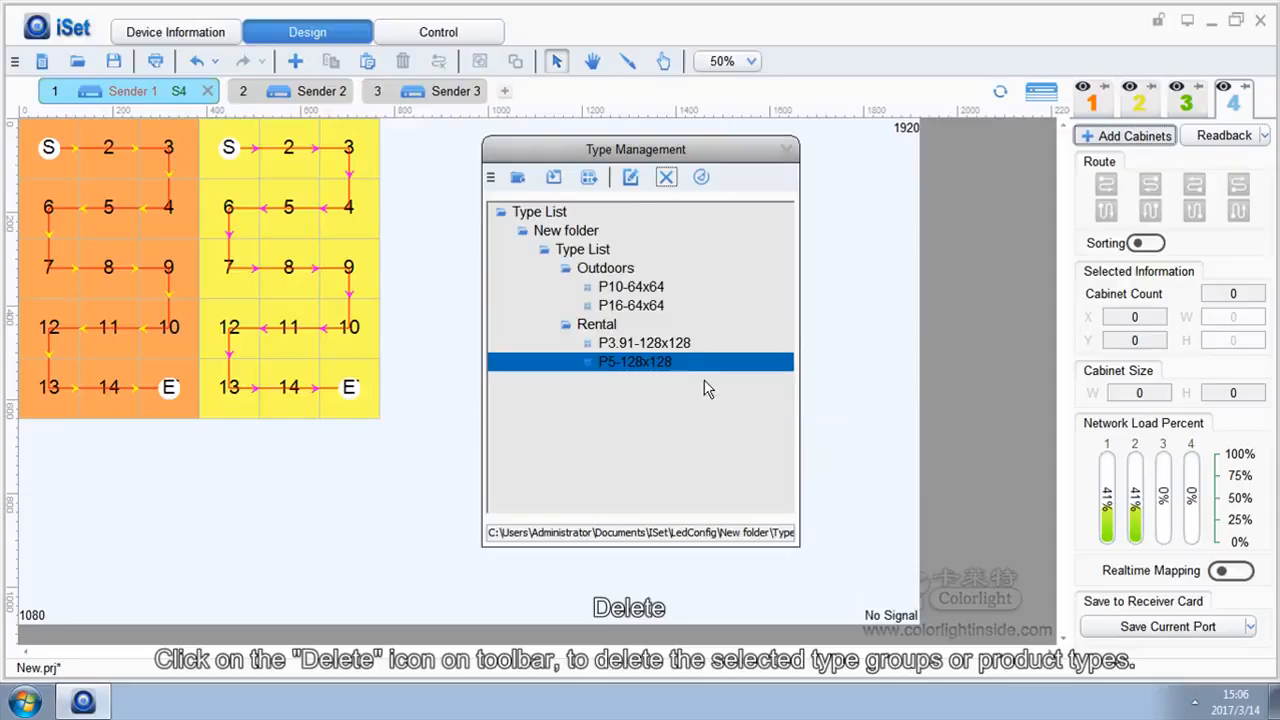
# Delete the entire Rental type group
pyautogui.click(600, 325)
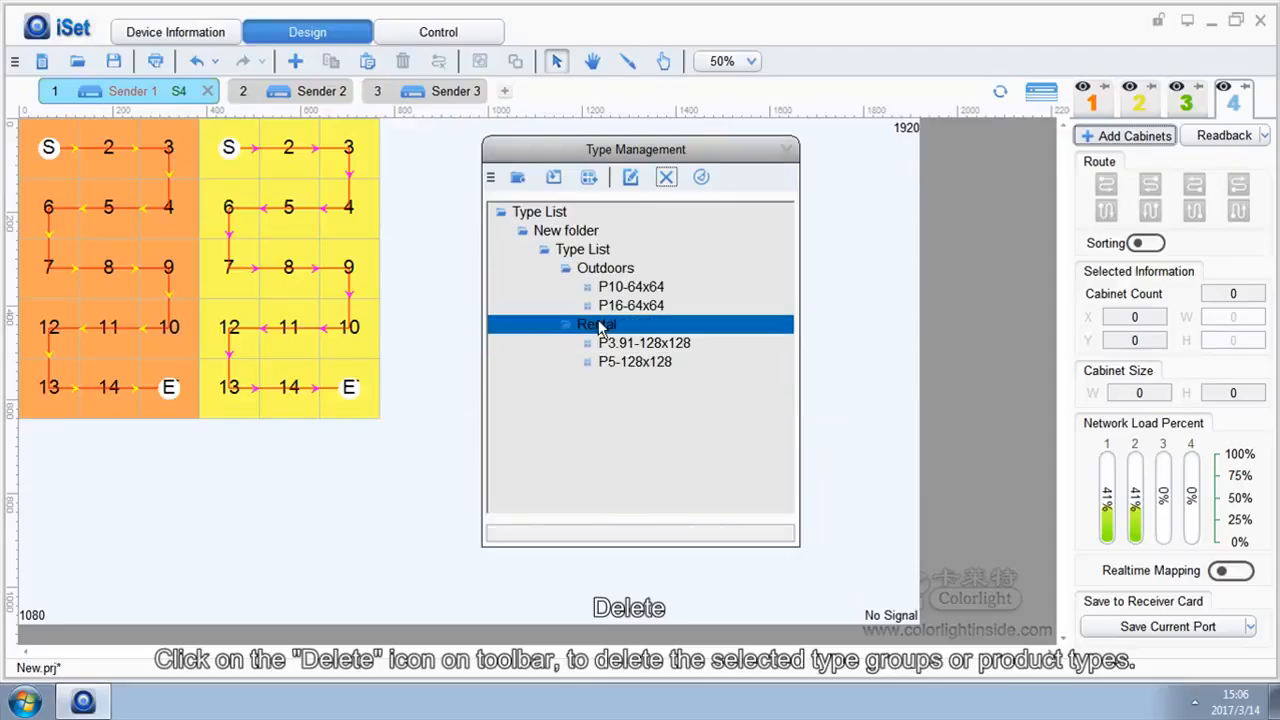
pyautogui.click(666, 177)
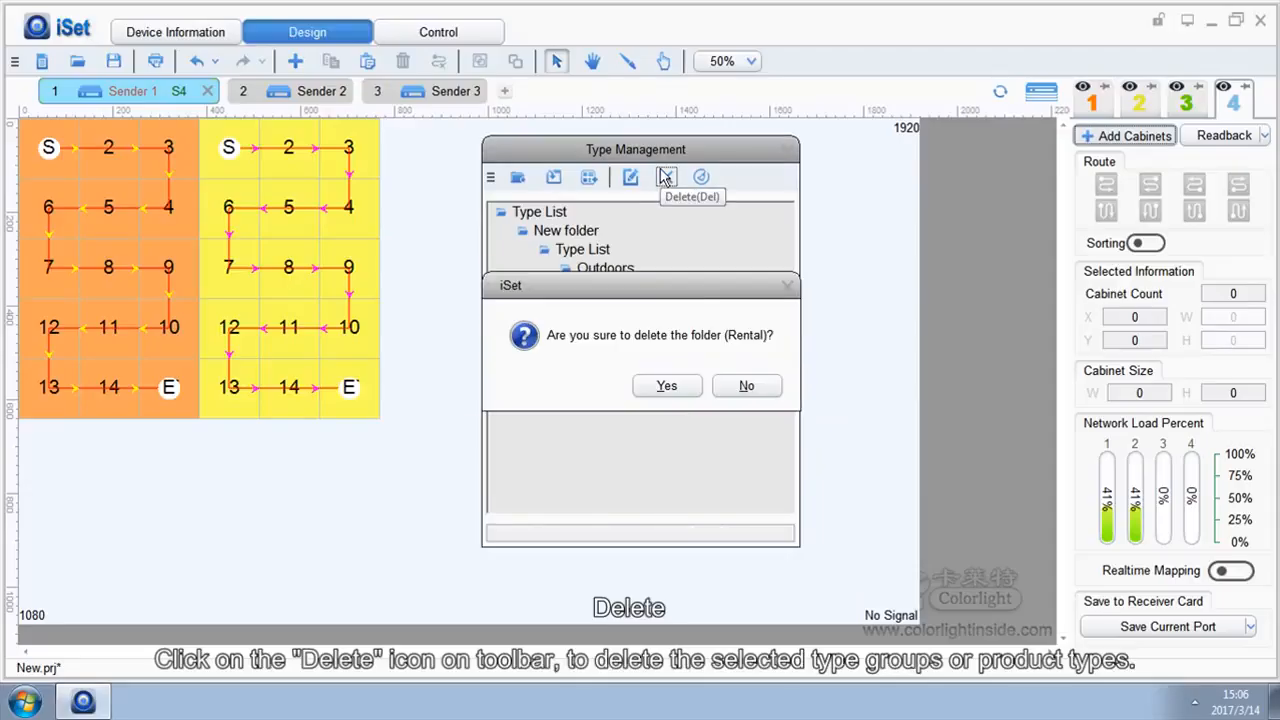
pyautogui.click(663, 388)
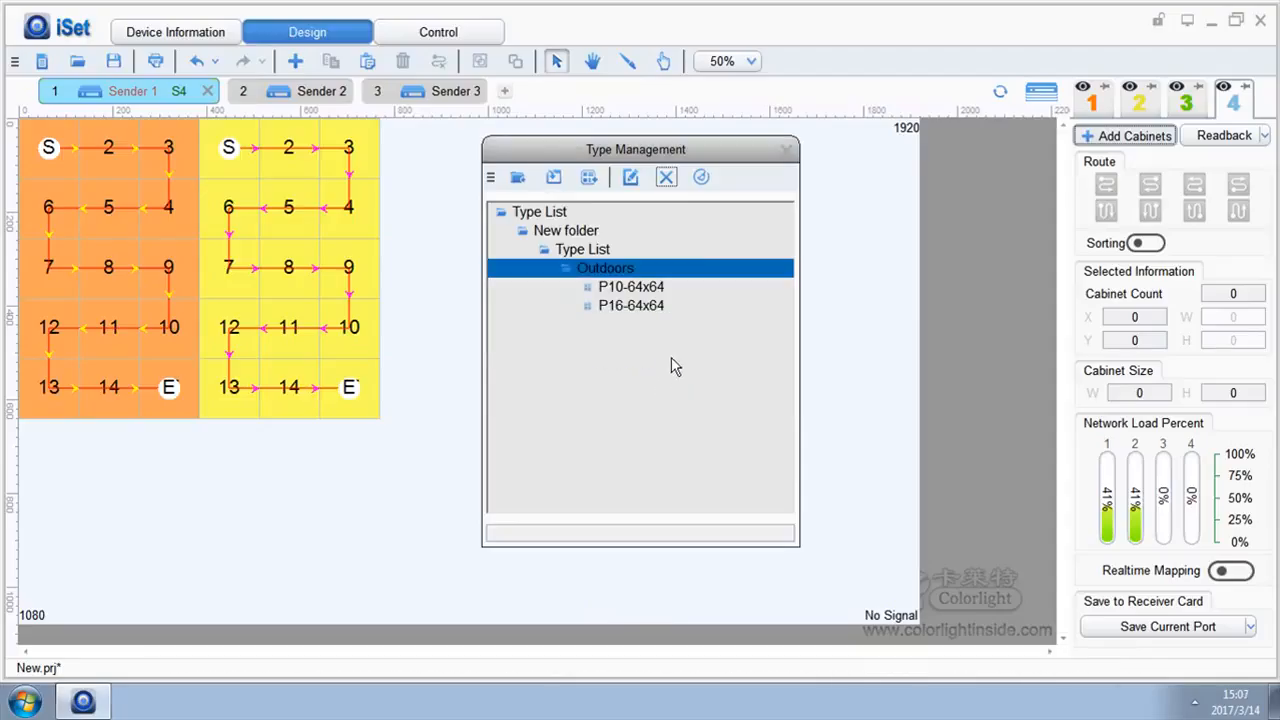
# Run Clear All on the product types twice, confirming each time
pyautogui.click(702, 178)
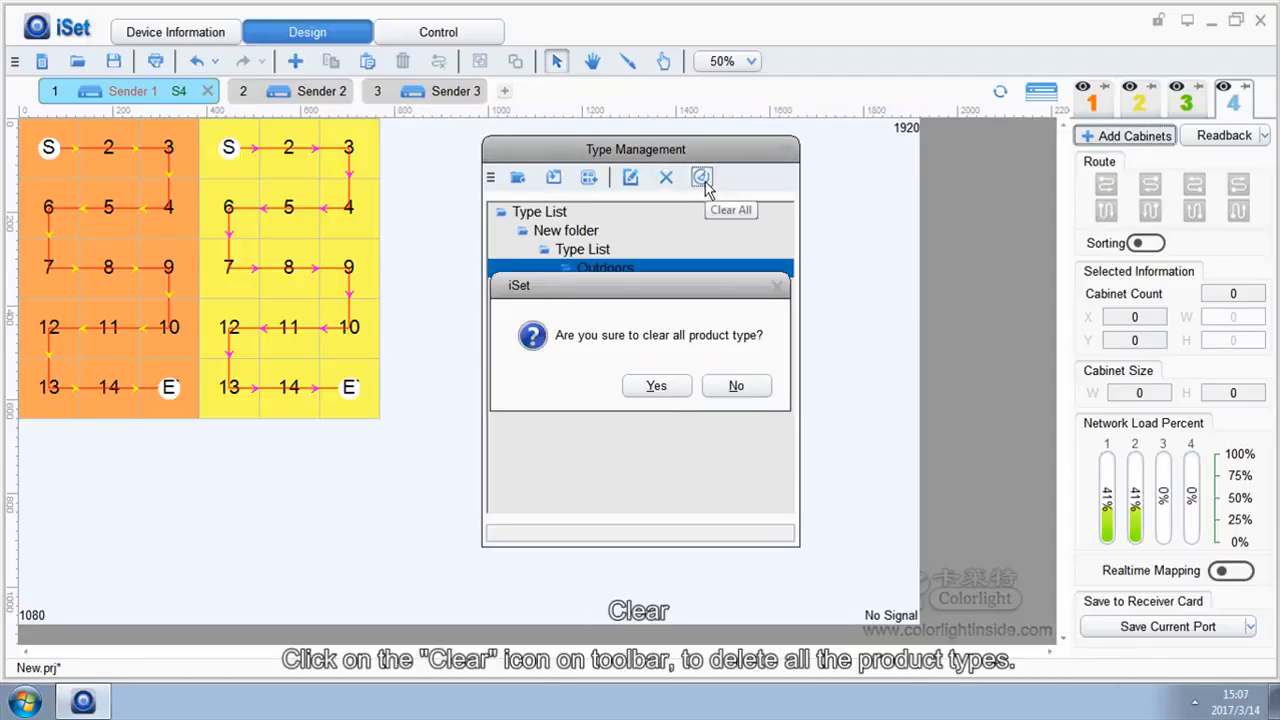
pyautogui.click(656, 386)
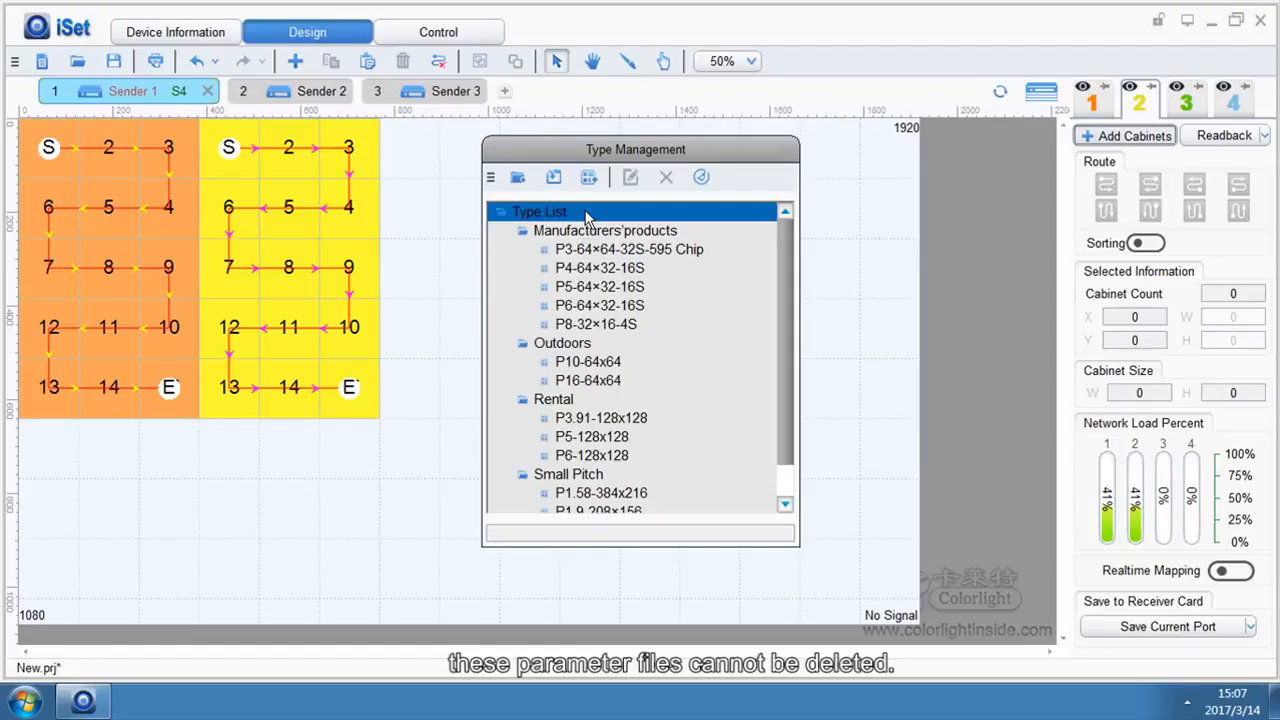
pyautogui.click(701, 177)
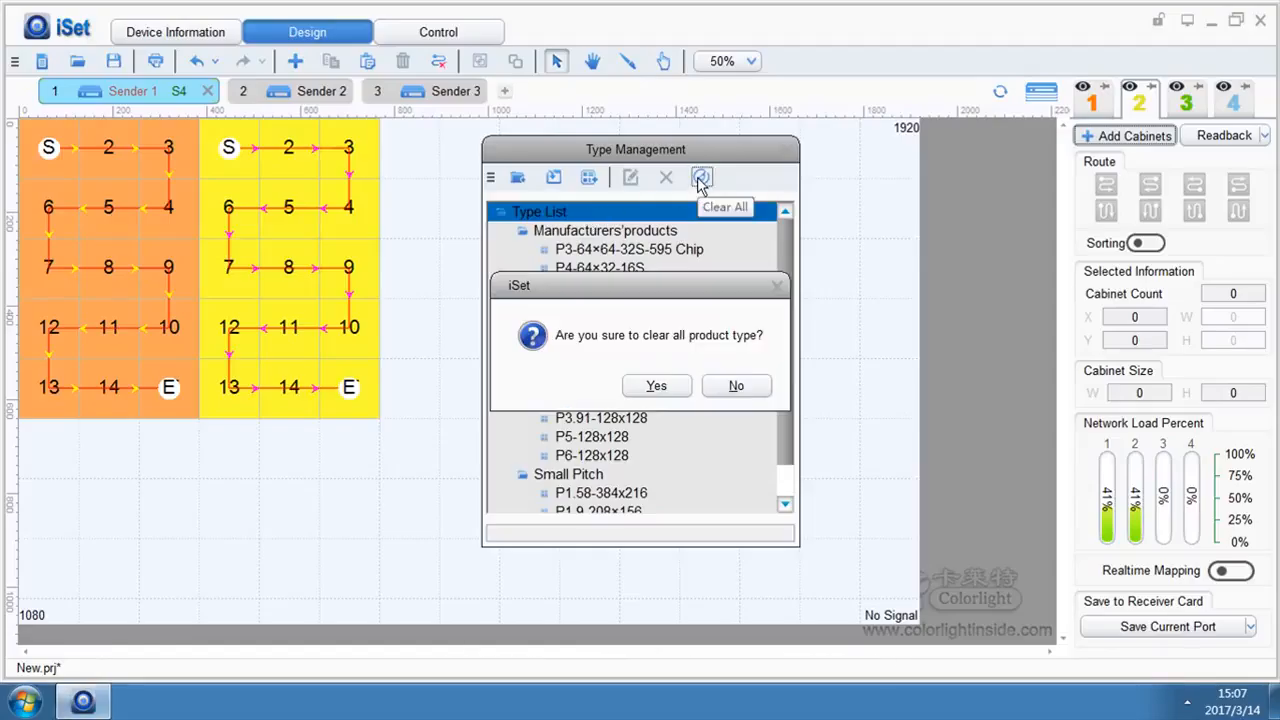
pyautogui.click(655, 385)
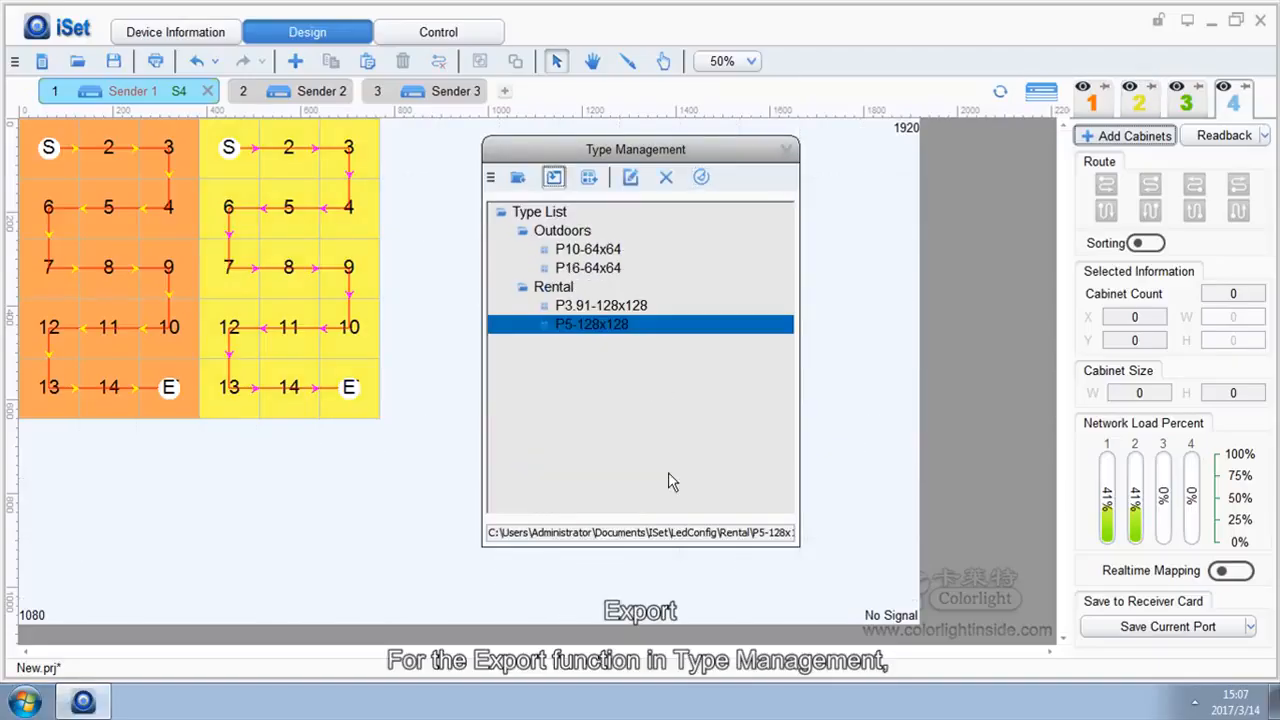
# Export the P5-128x128 type as a file to the Desktop
pyautogui.rightClick(593, 326)
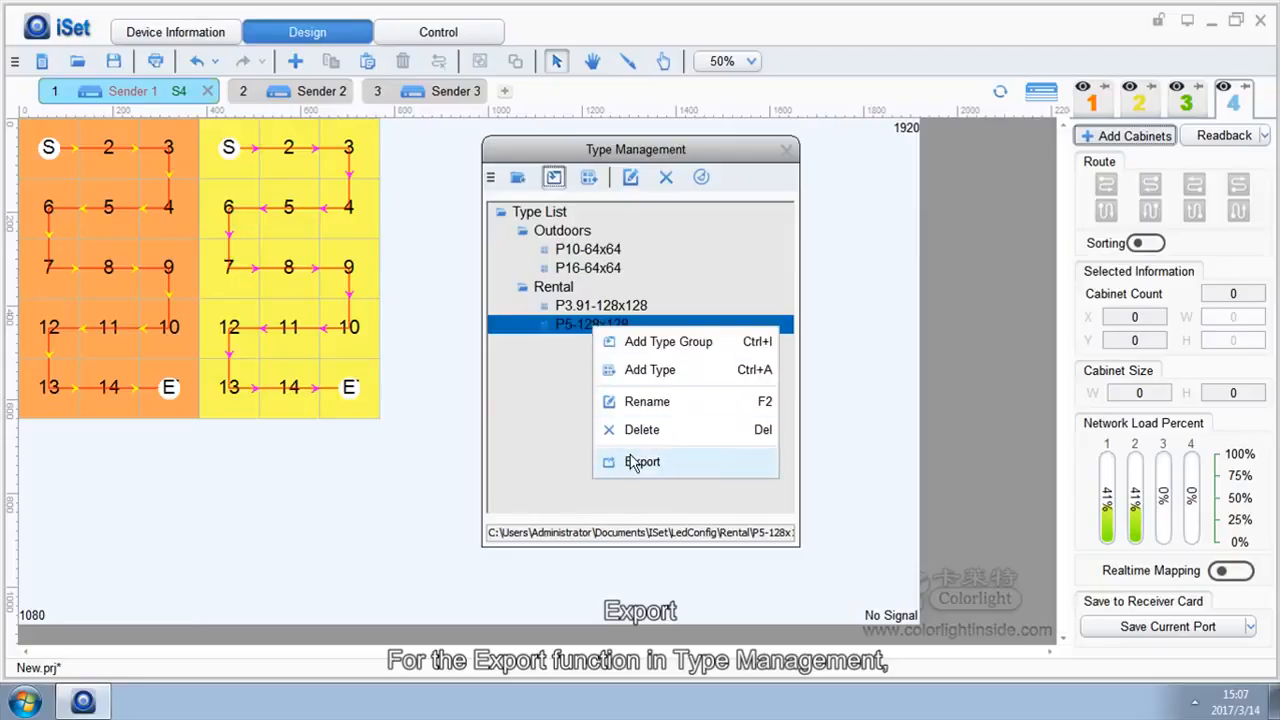
pyautogui.click(640, 461)
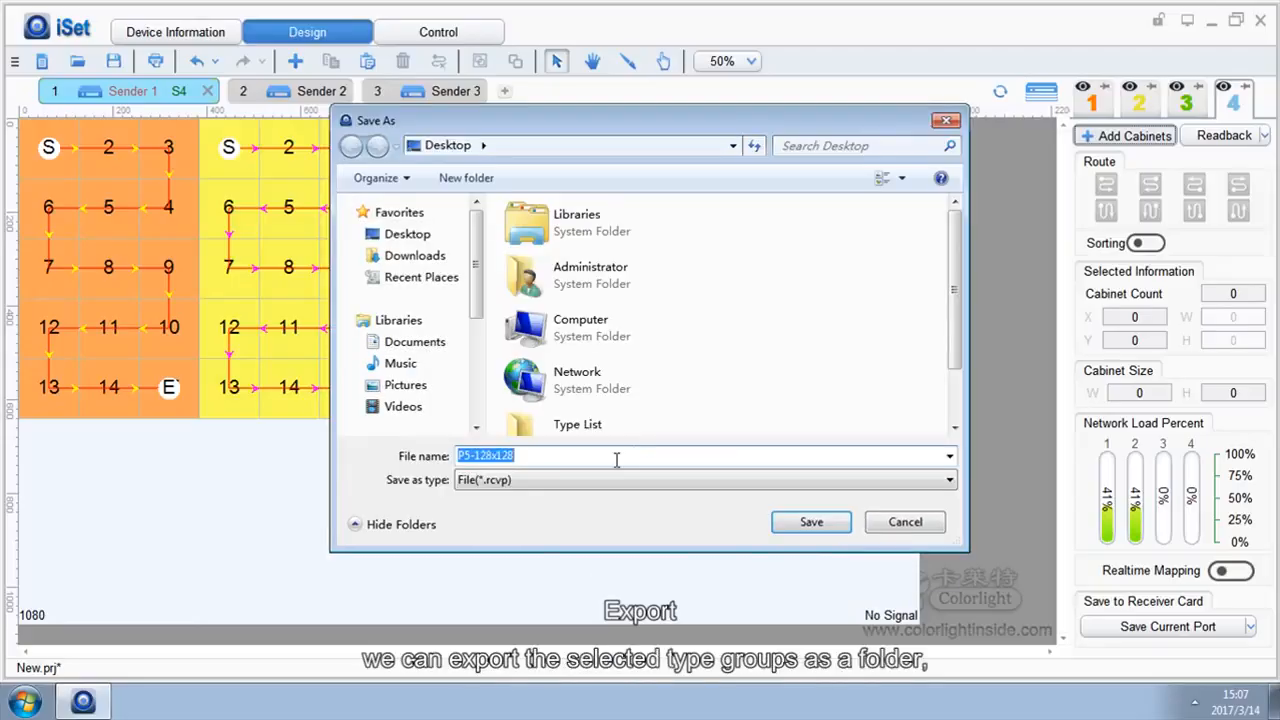
pyautogui.click(410, 236)
pyautogui.click(794, 530)
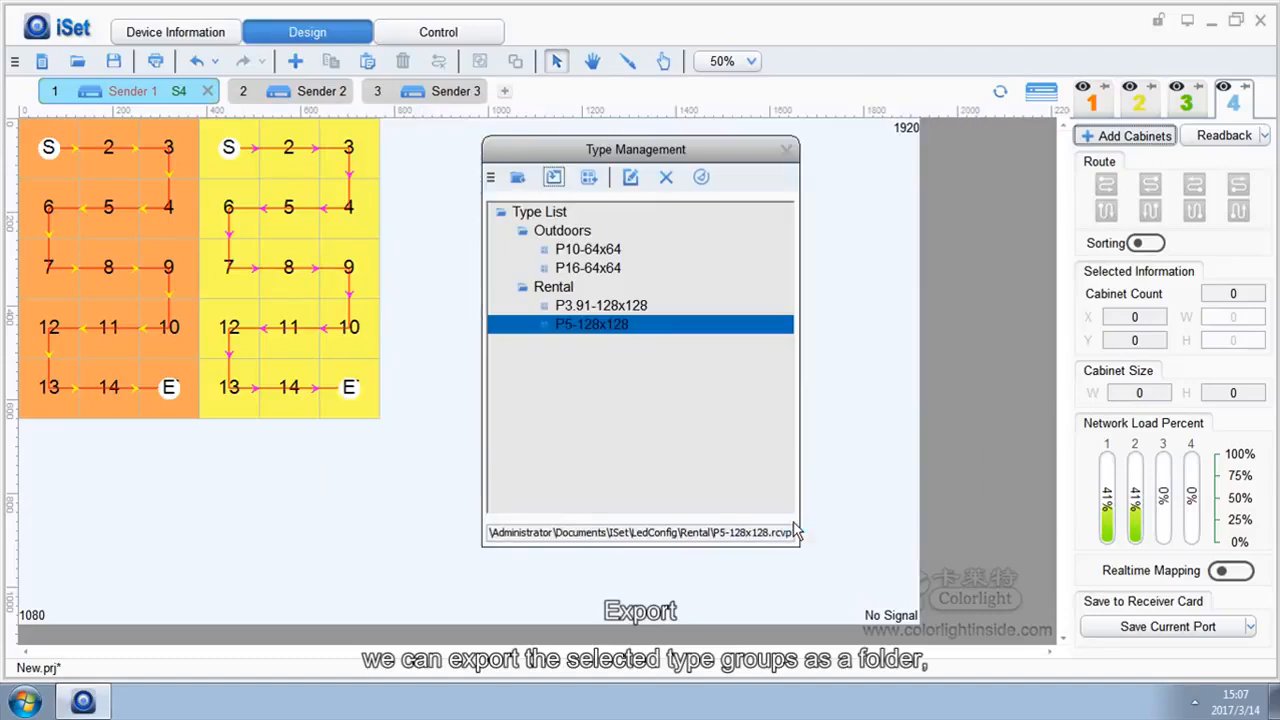
# Export the Outdoors type group as a folder to the Desktop
pyautogui.click(562, 229)
pyautogui.rightClick(561, 228)
pyautogui.click(609, 394)
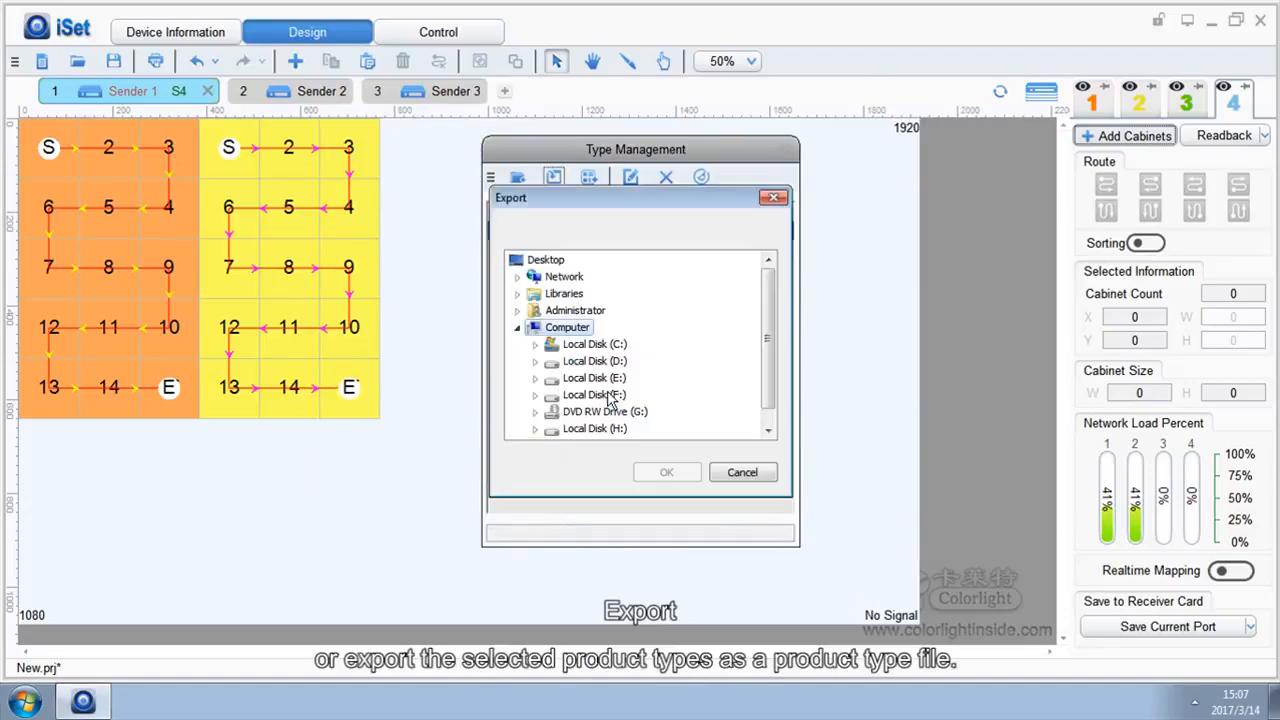
pyautogui.click(547, 262)
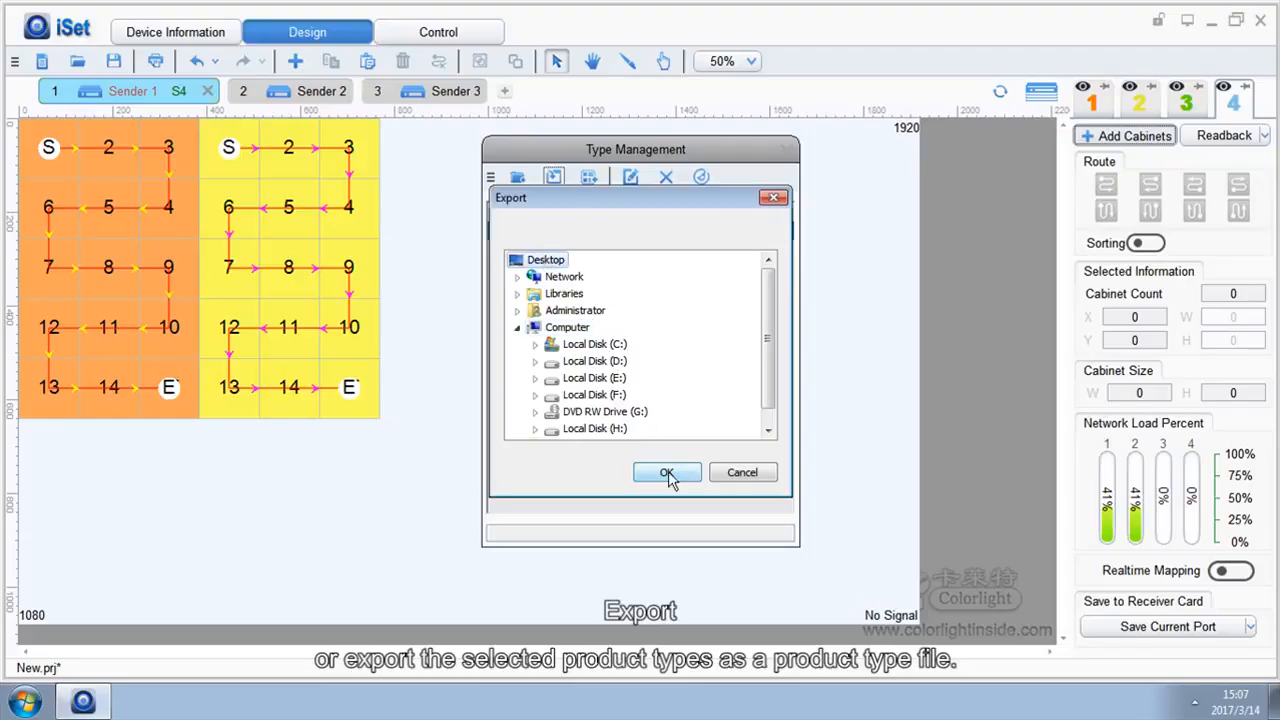
pyautogui.click(668, 472)
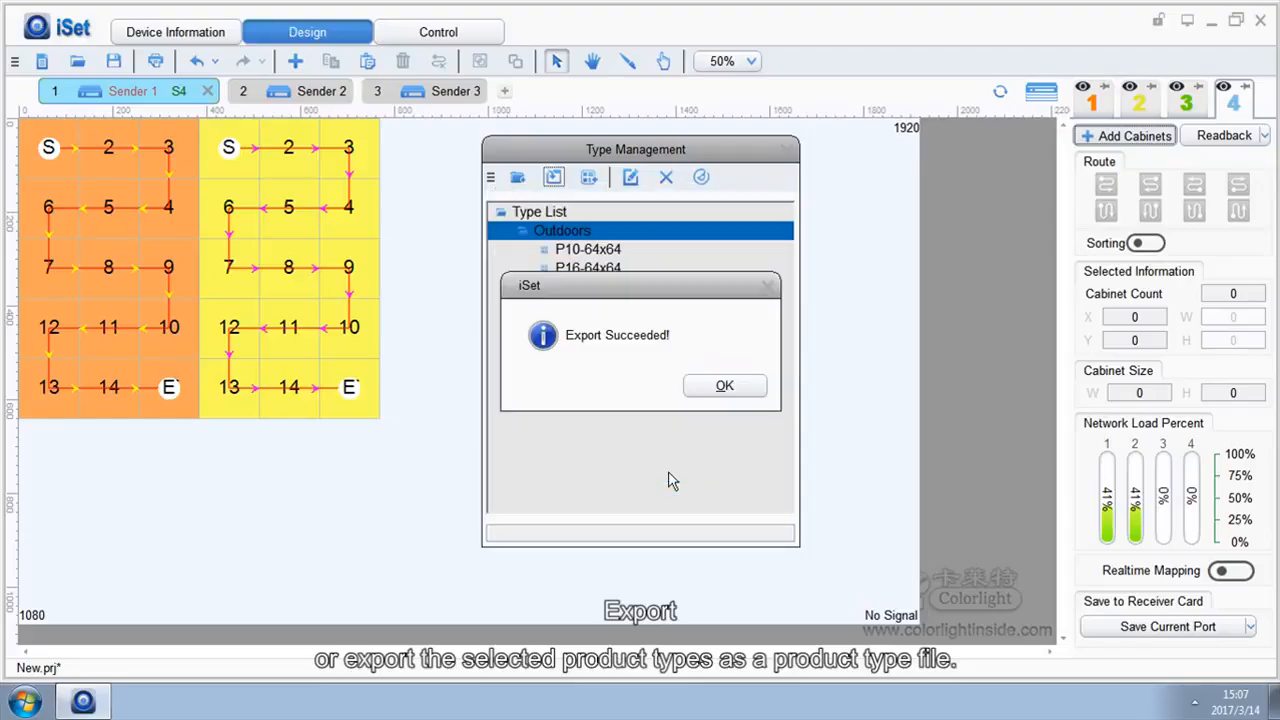
pyautogui.click(728, 389)
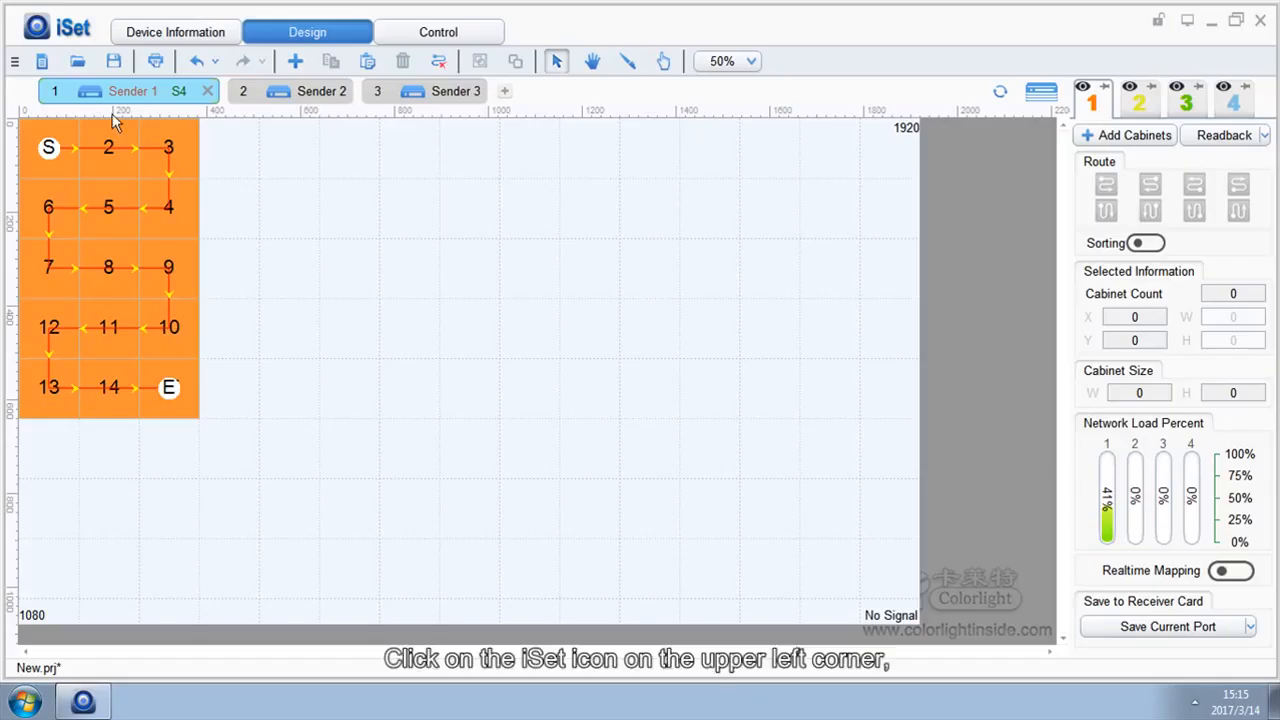
# Unlock Advanced Authorization with the authorization password, then select the orange cabinet group
pyautogui.click(77, 36)
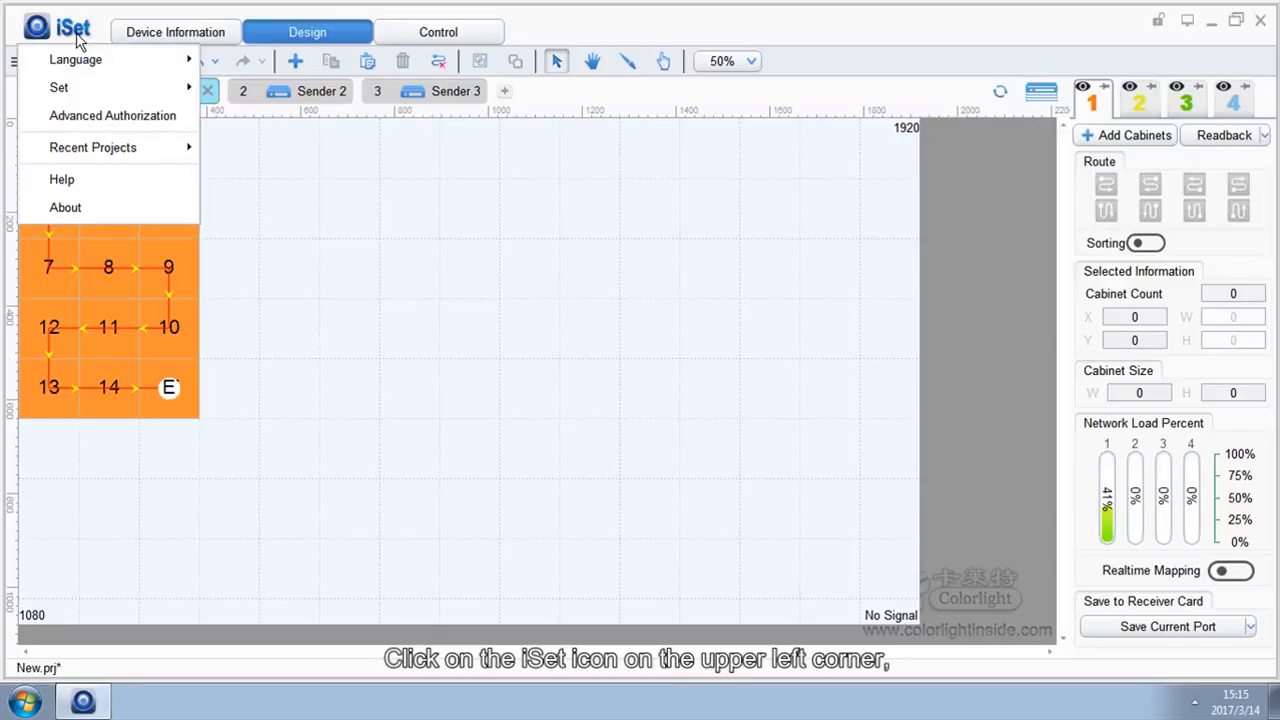
pyautogui.click(104, 117)
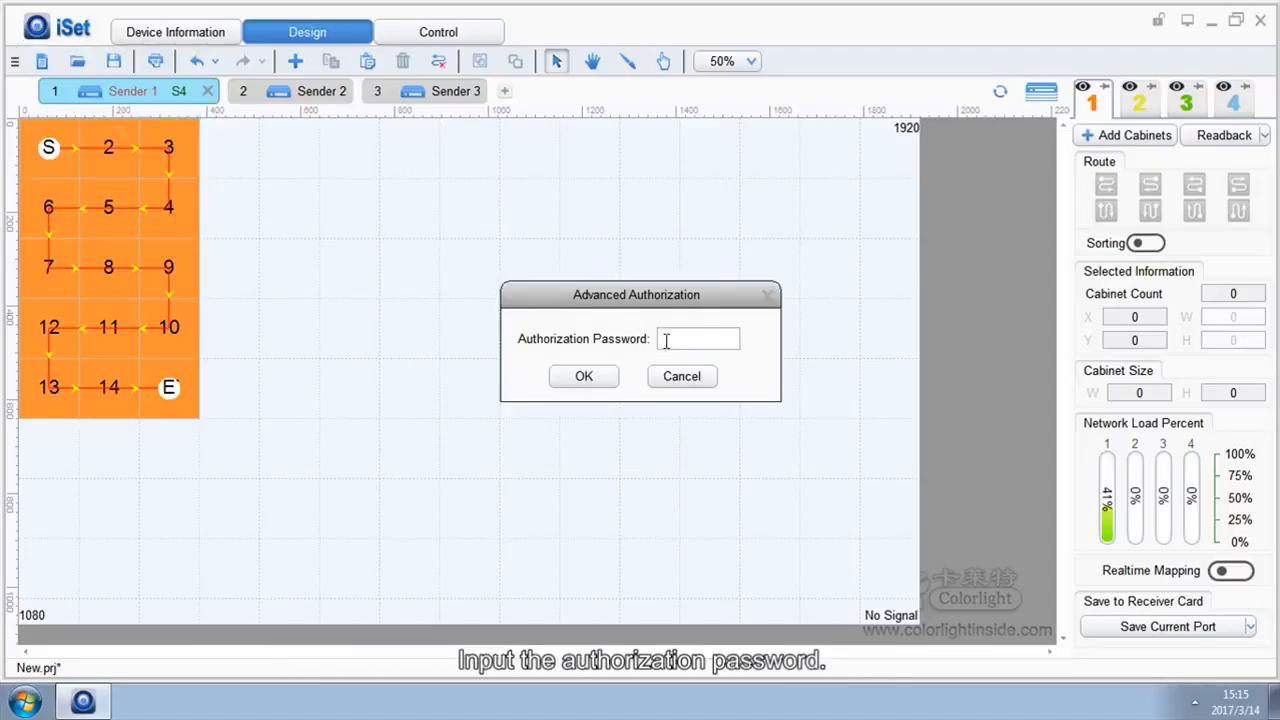
pyautogui.write('168')
pyautogui.press('Return')
pyautogui.click(723, 388)
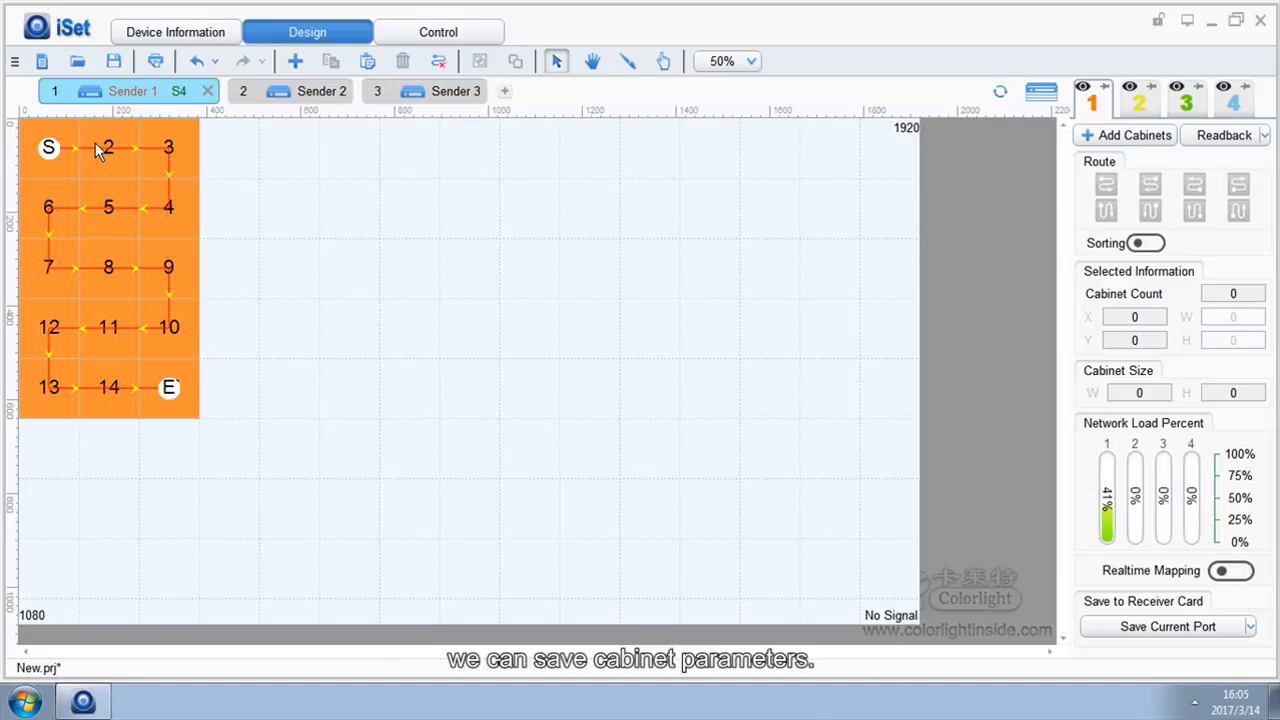
pyautogui.click(95, 142)
# Read back the cabinet layout from the hardware
pyautogui.rightClick(95, 142)
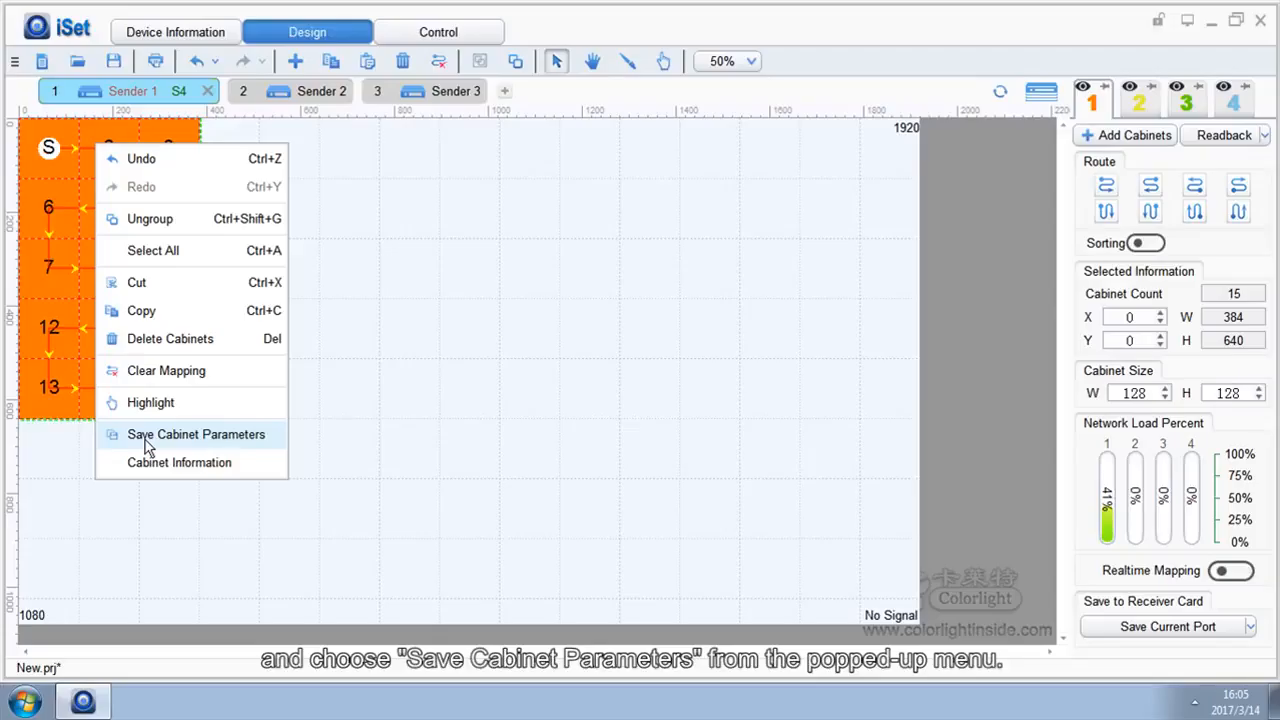
pyautogui.click(322, 395)
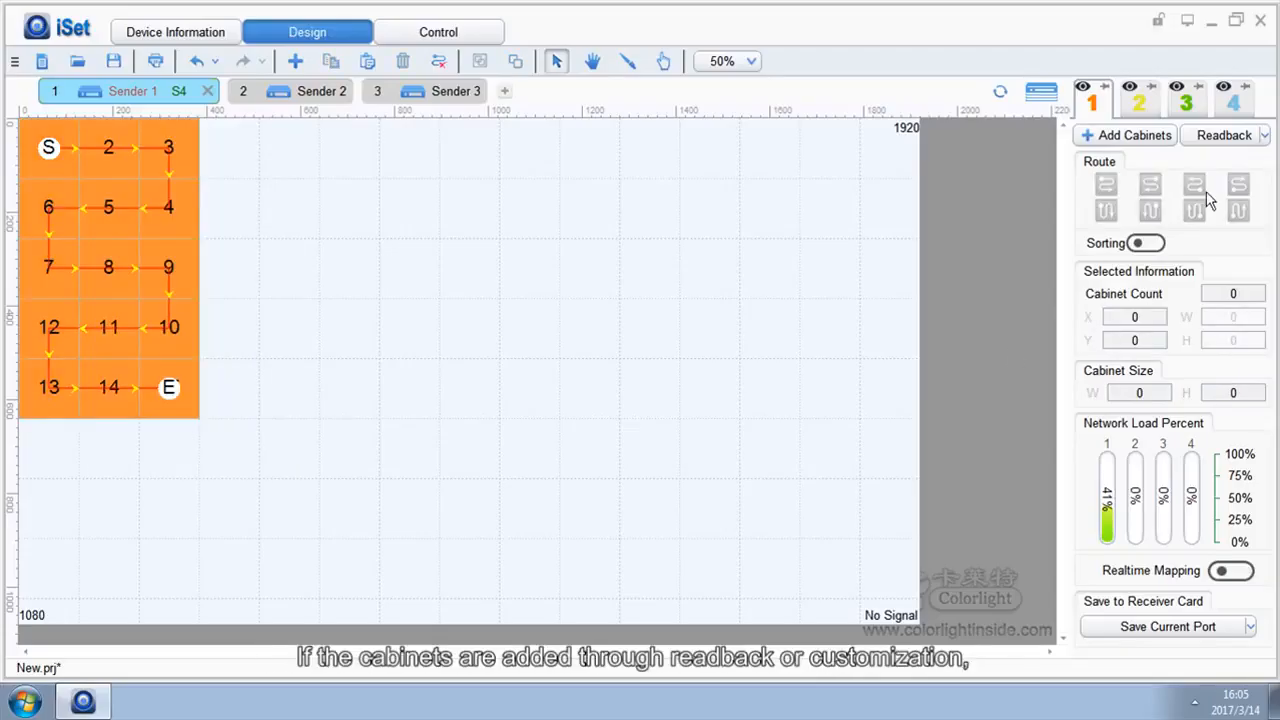
pyautogui.click(1227, 141)
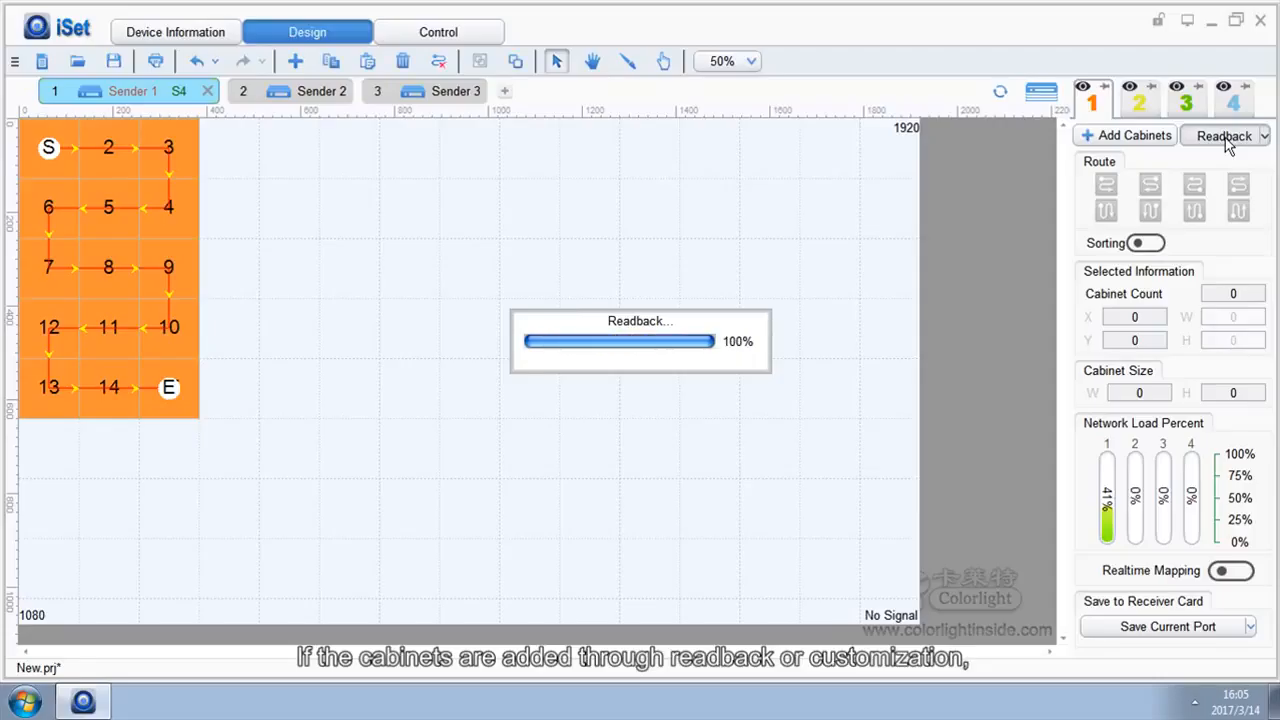
# Save cabinet parameters from the P1.9-240×180.rcvp file to the read-back cabinets
pyautogui.rightClick(73, 158)
pyautogui.moveTo(200, 450)
pyautogui.moveTo(300, 451)
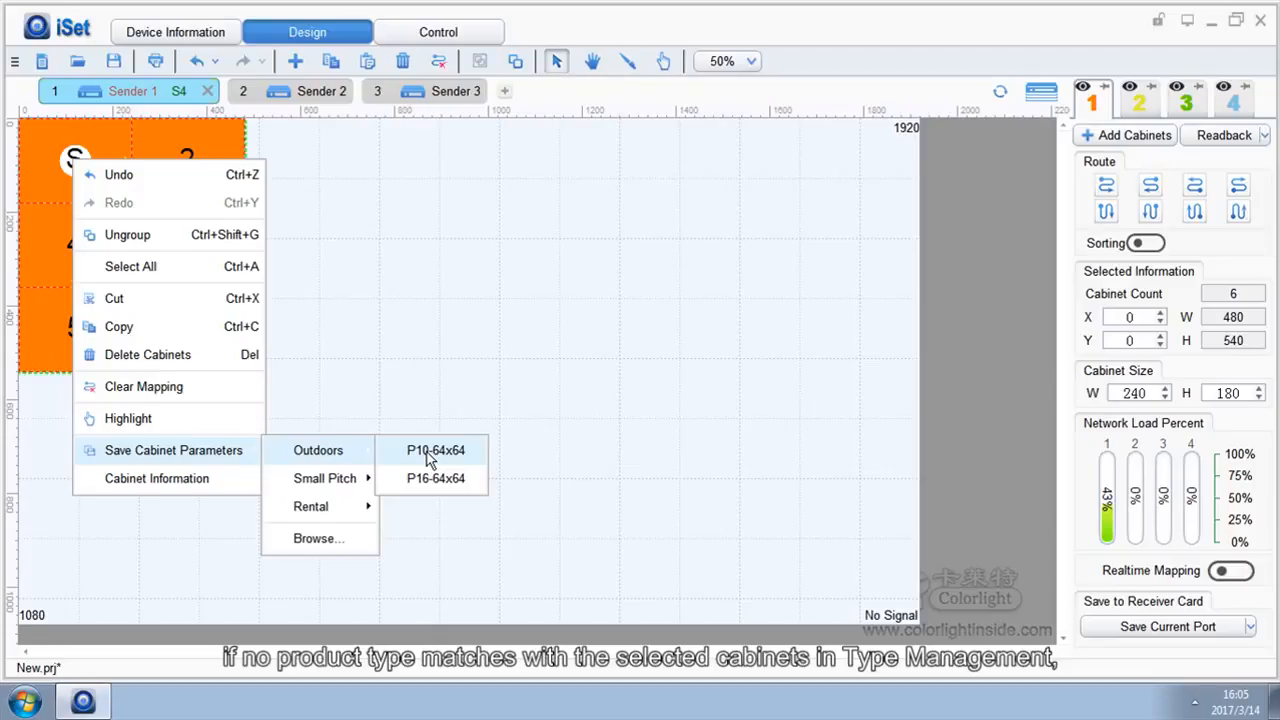
pyautogui.click(328, 538)
pyautogui.click(545, 445)
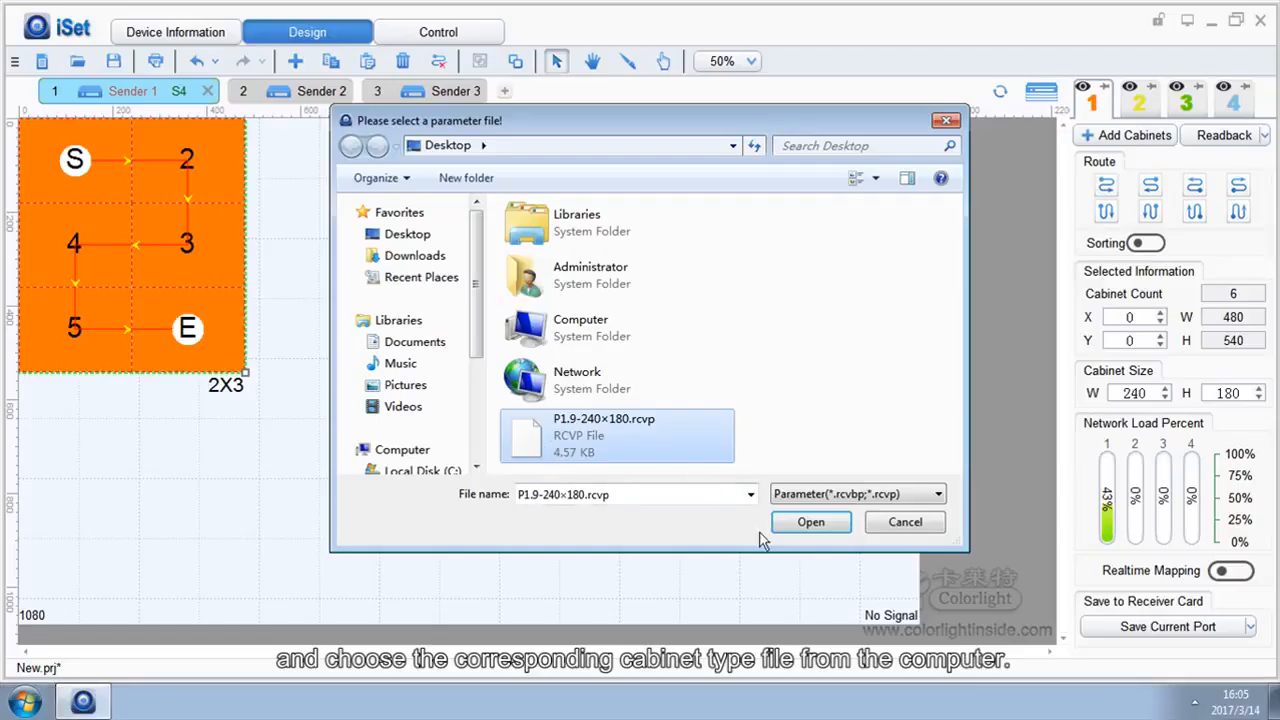
pyautogui.click(795, 530)
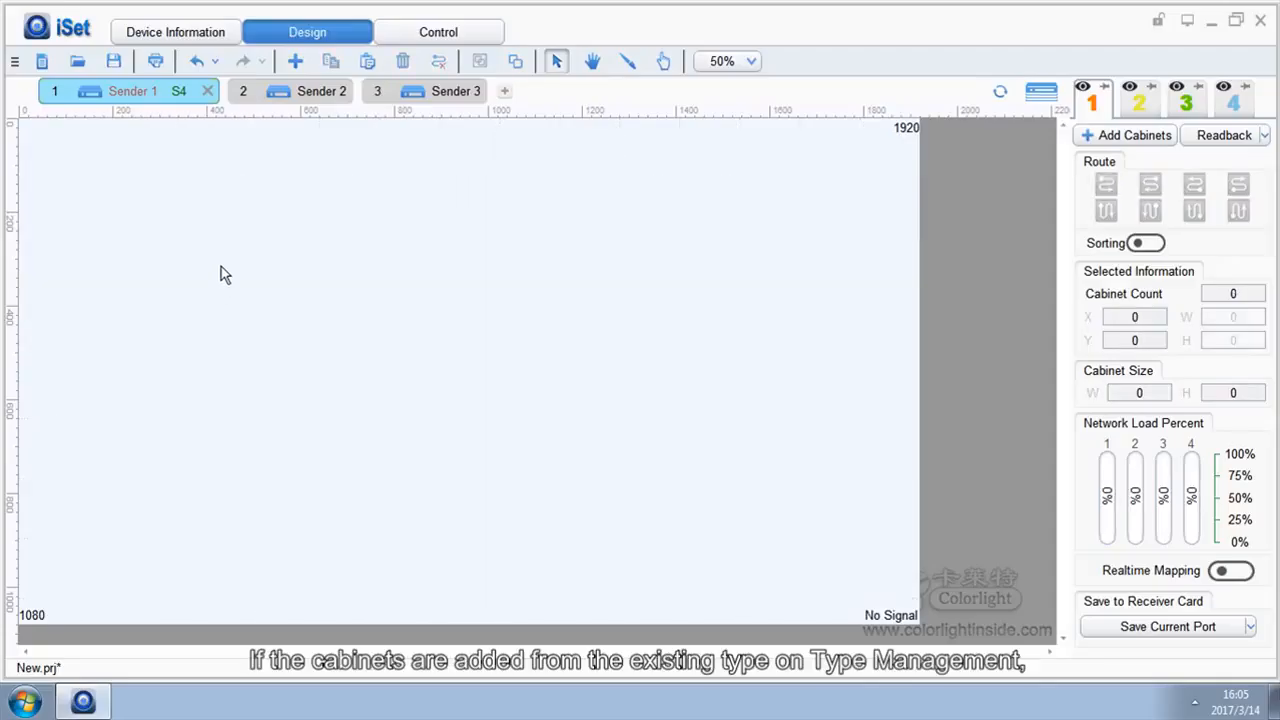
# Add a P1.9-240×180 cabinet and stretch it into a 2X3 array
pyautogui.click(295, 61)
pyautogui.moveTo(389, 100)
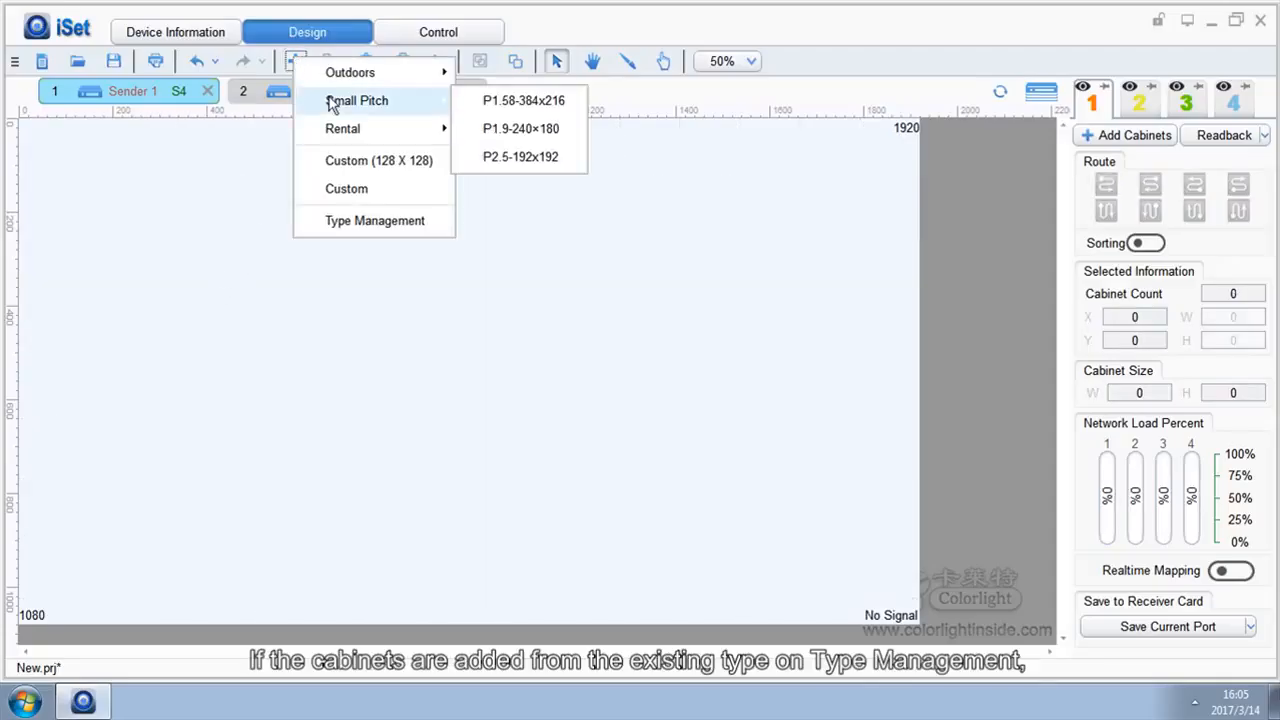
pyautogui.click(502, 130)
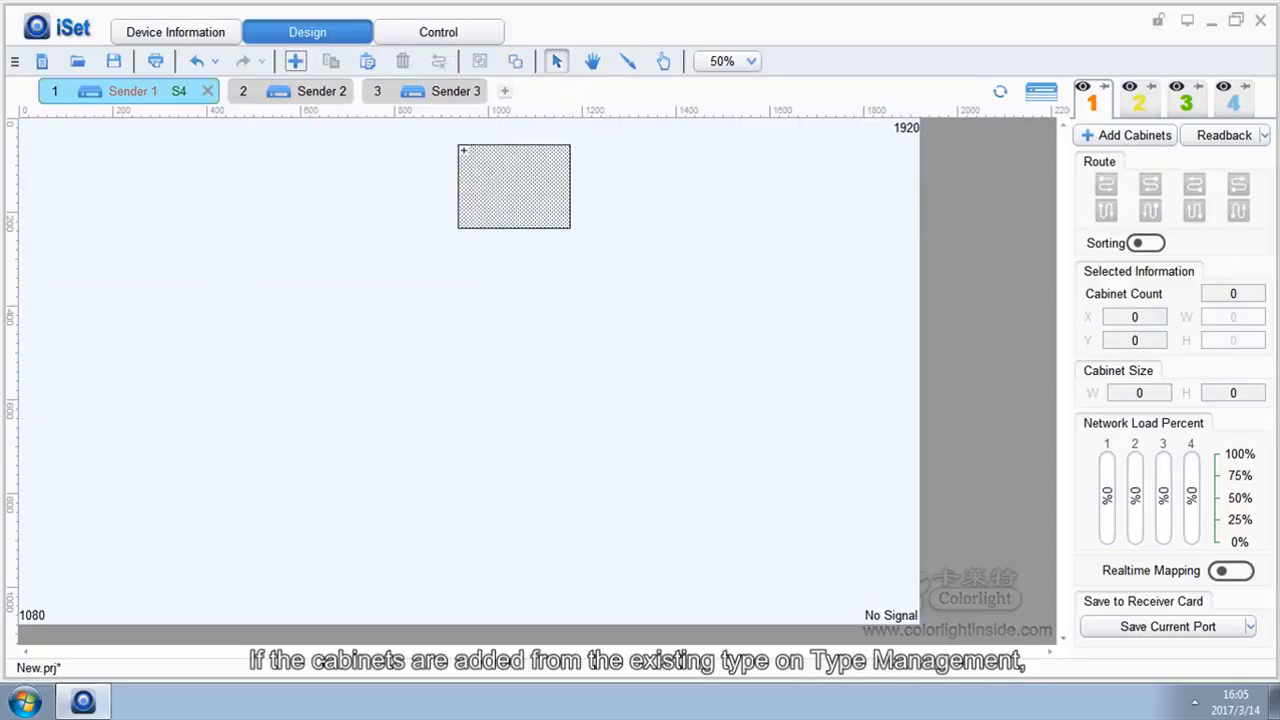
pyautogui.click(22, 122)
pyautogui.moveTo(130, 203); pyautogui.dragTo(246, 371)
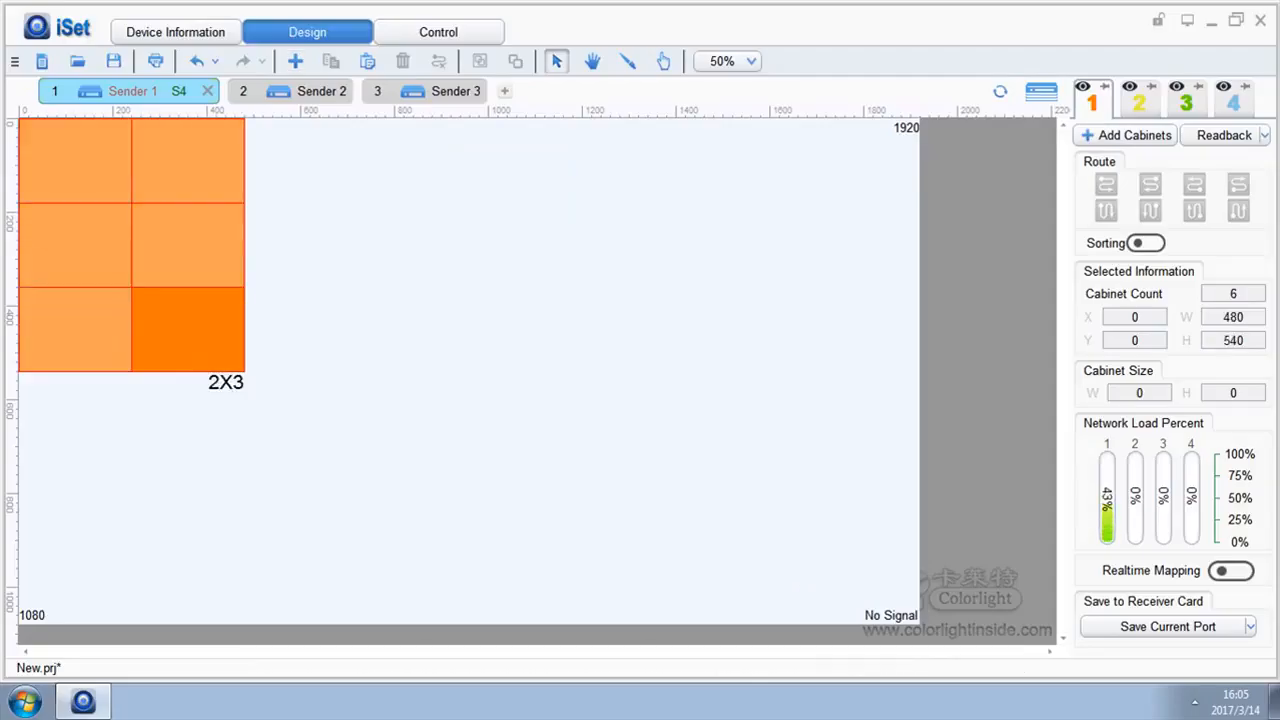
# Save gamma 2.2 with calibration disabled to the selected cabinets
pyautogui.rightClick(115, 199)
pyautogui.click(195, 486)
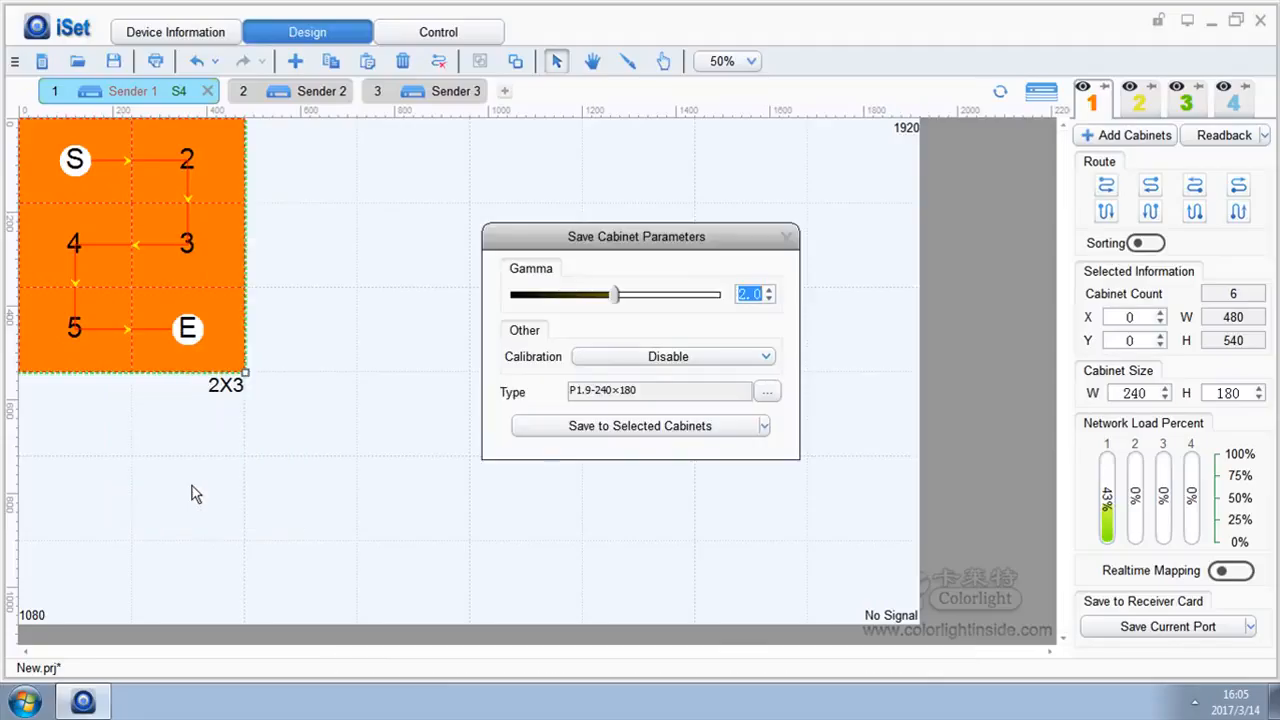
pyautogui.moveTo(615, 296); pyautogui.dragTo(642, 312)
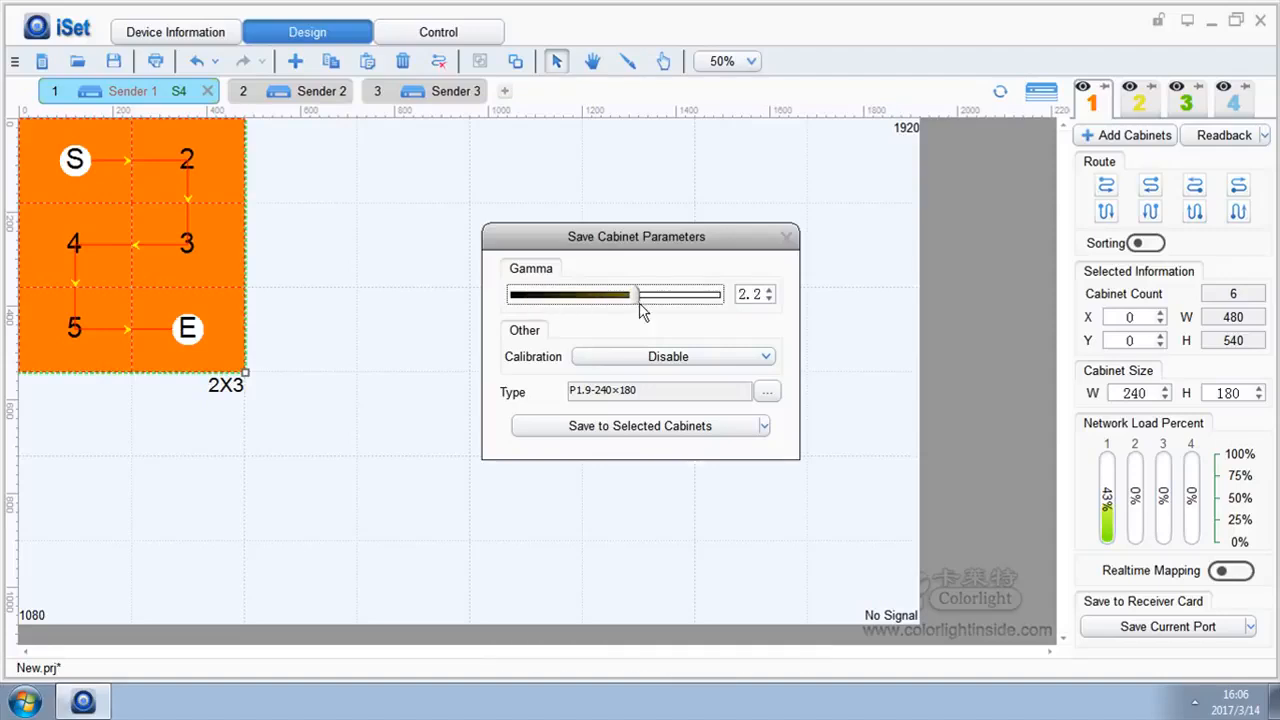
pyautogui.click(763, 358)
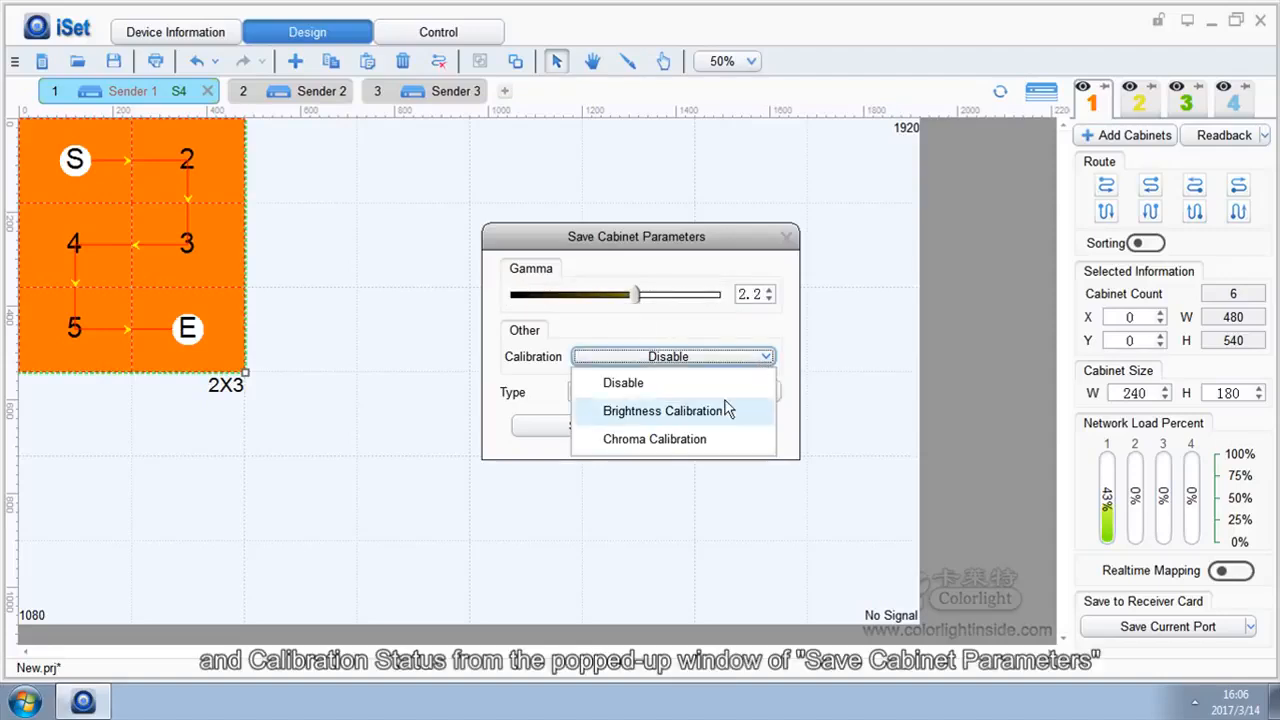
pyautogui.click(759, 362)
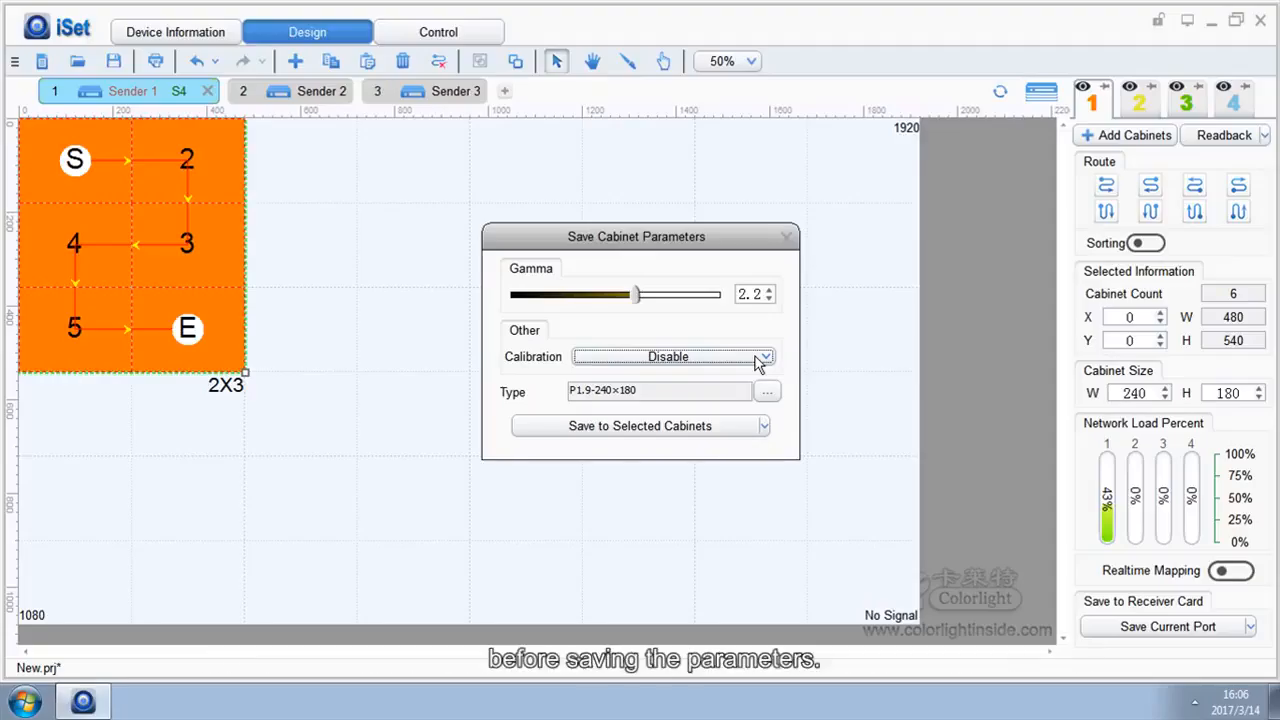
pyautogui.click(662, 430)
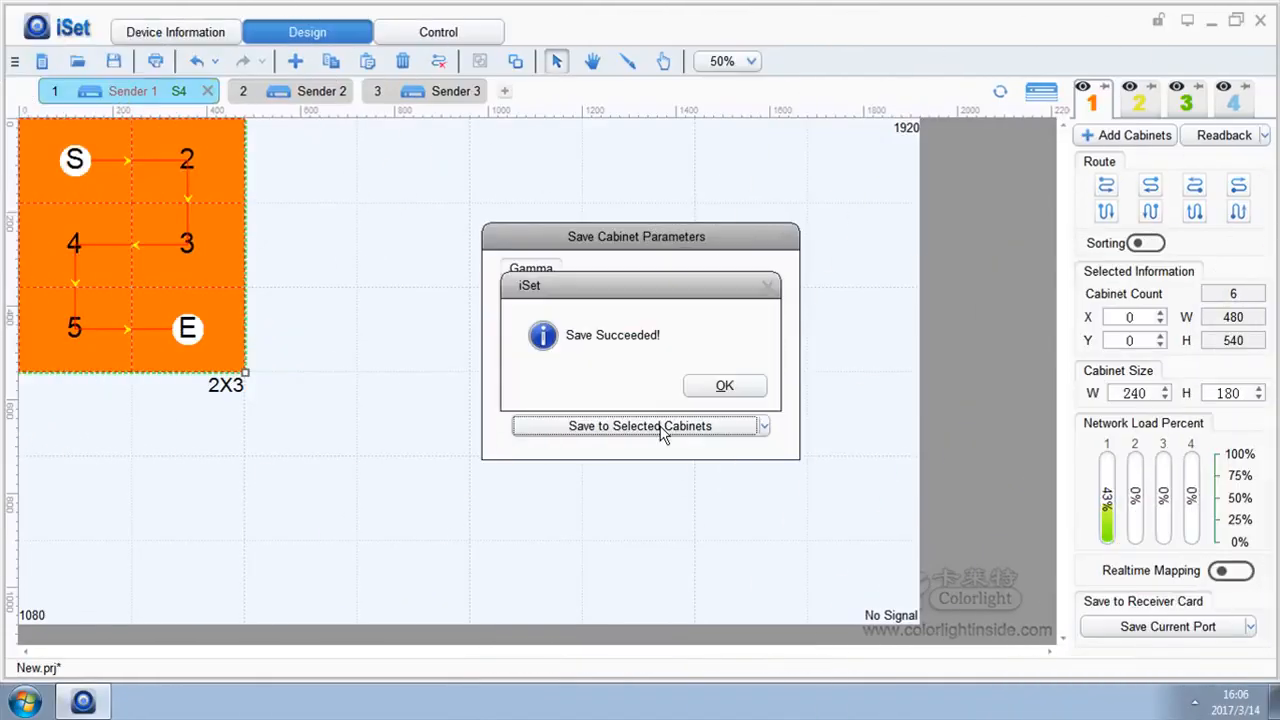
pyautogui.click(714, 386)
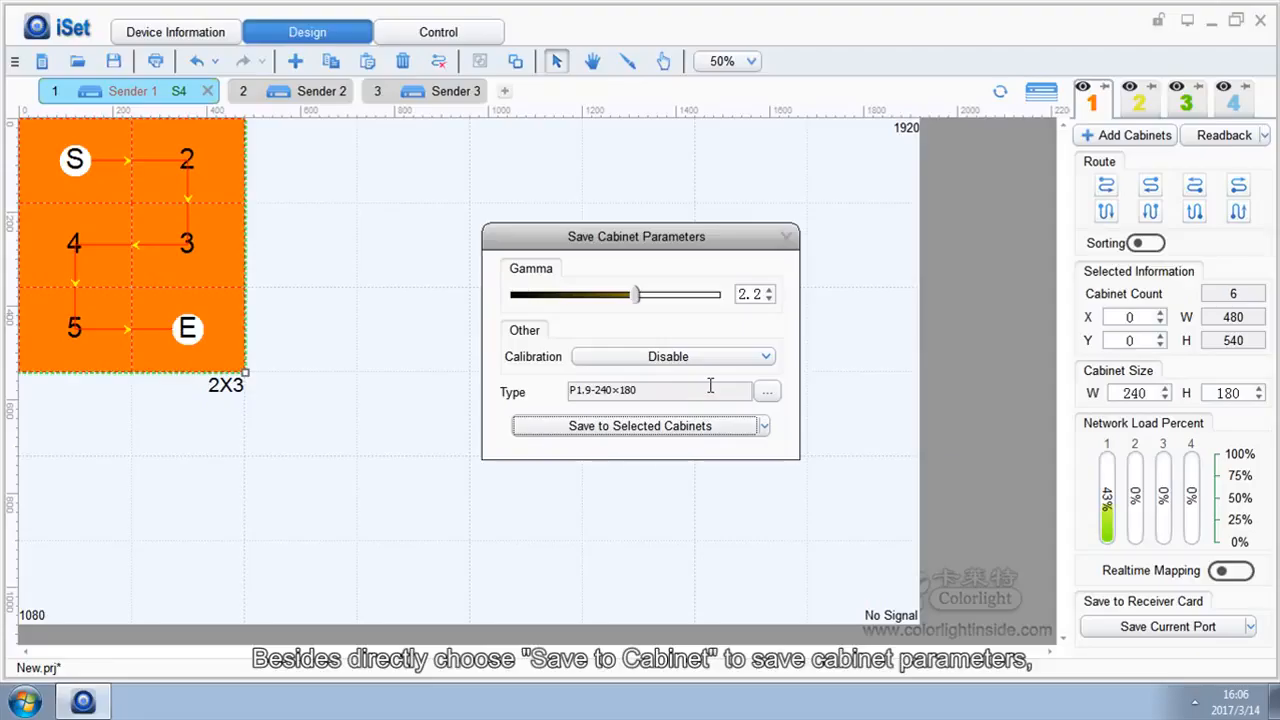
# Review the other save destinations, then close the Save Cabinet Parameters window
pyautogui.click(766, 428)
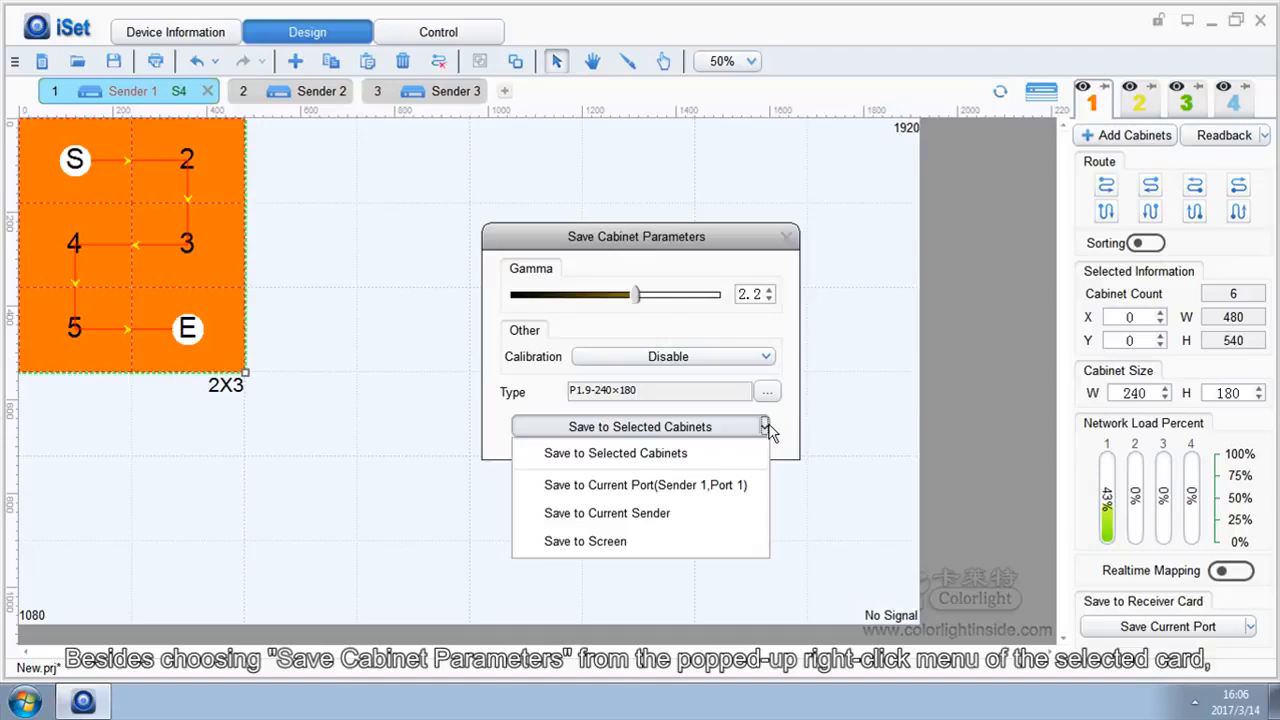
pyautogui.click(787, 236)
pyautogui.click(787, 236)
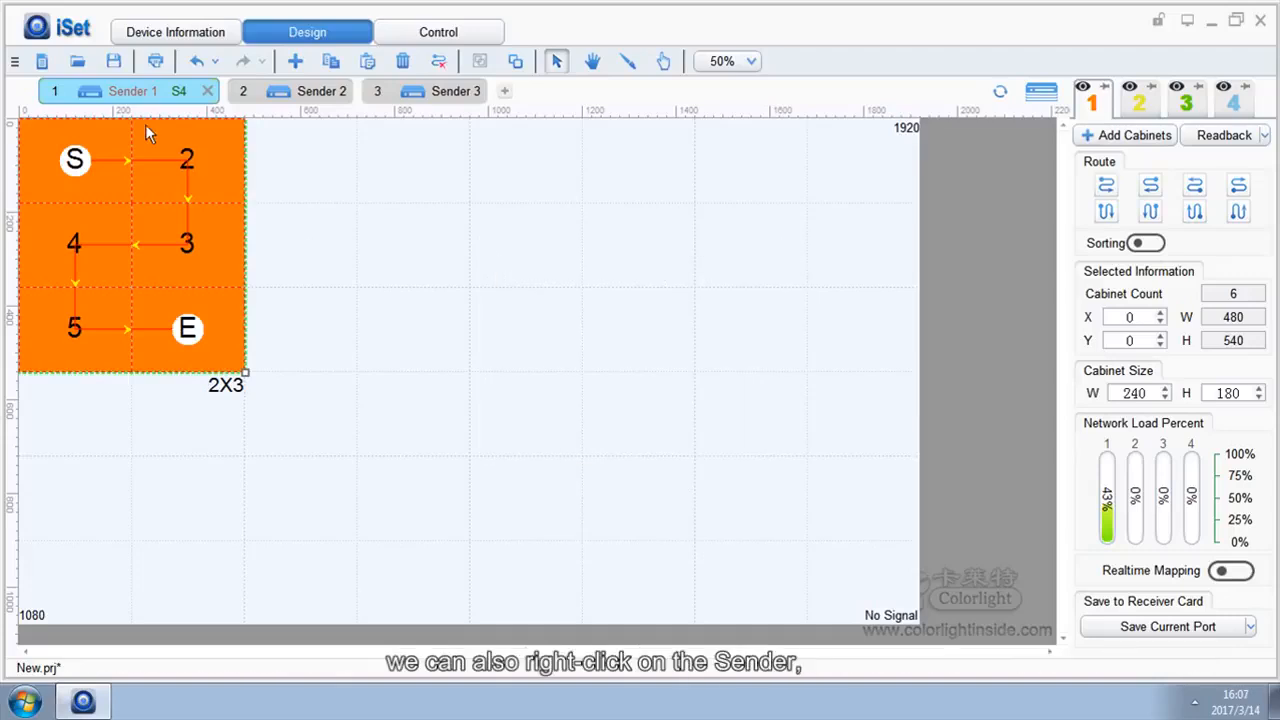
# Inspect the Save Cabinet Parameters options for Sender 1 and net port 1
pyautogui.rightClick(148, 97)
pyautogui.moveTo(173, 333)
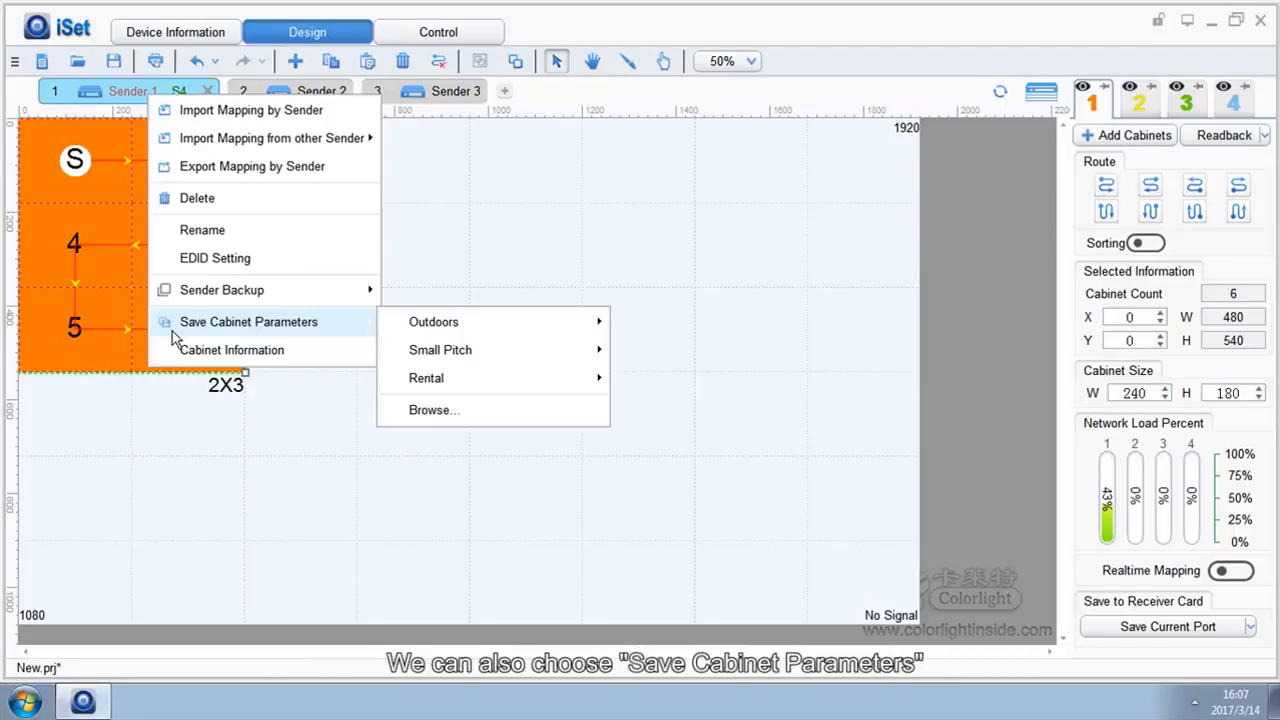
pyautogui.click(1102, 115)
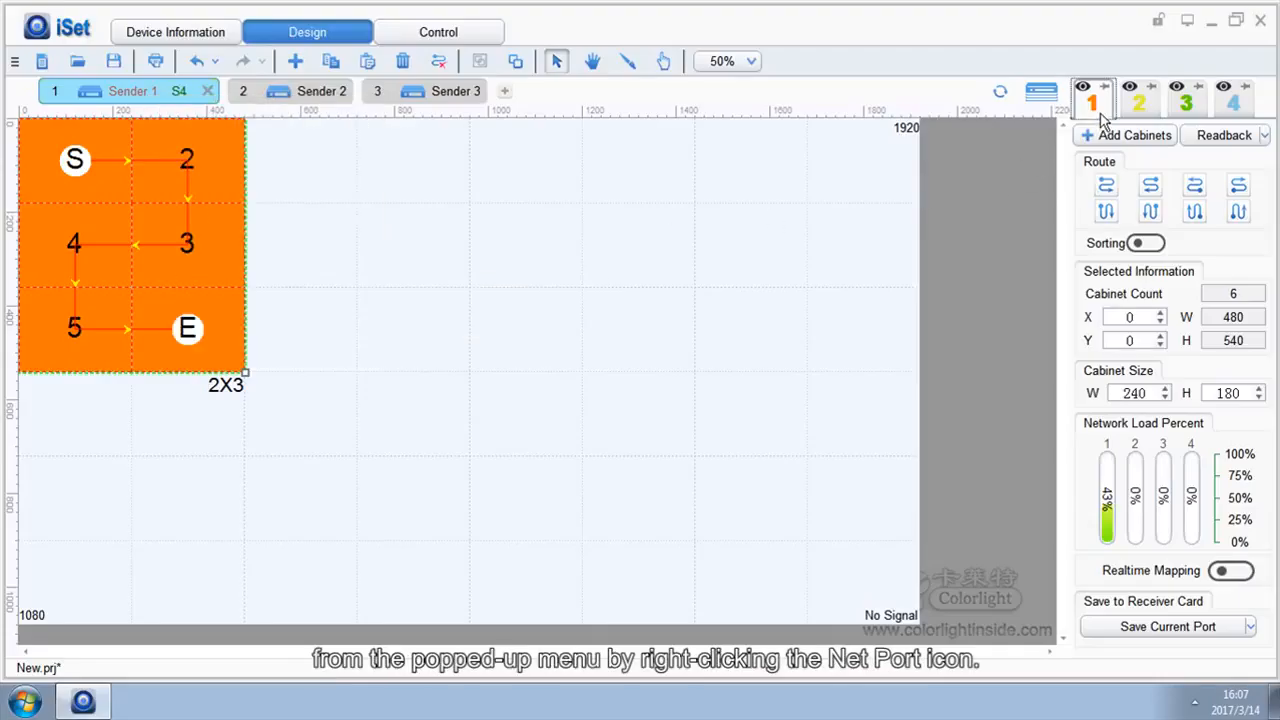
pyautogui.rightClick(1102, 115)
pyautogui.moveTo(1137, 257)
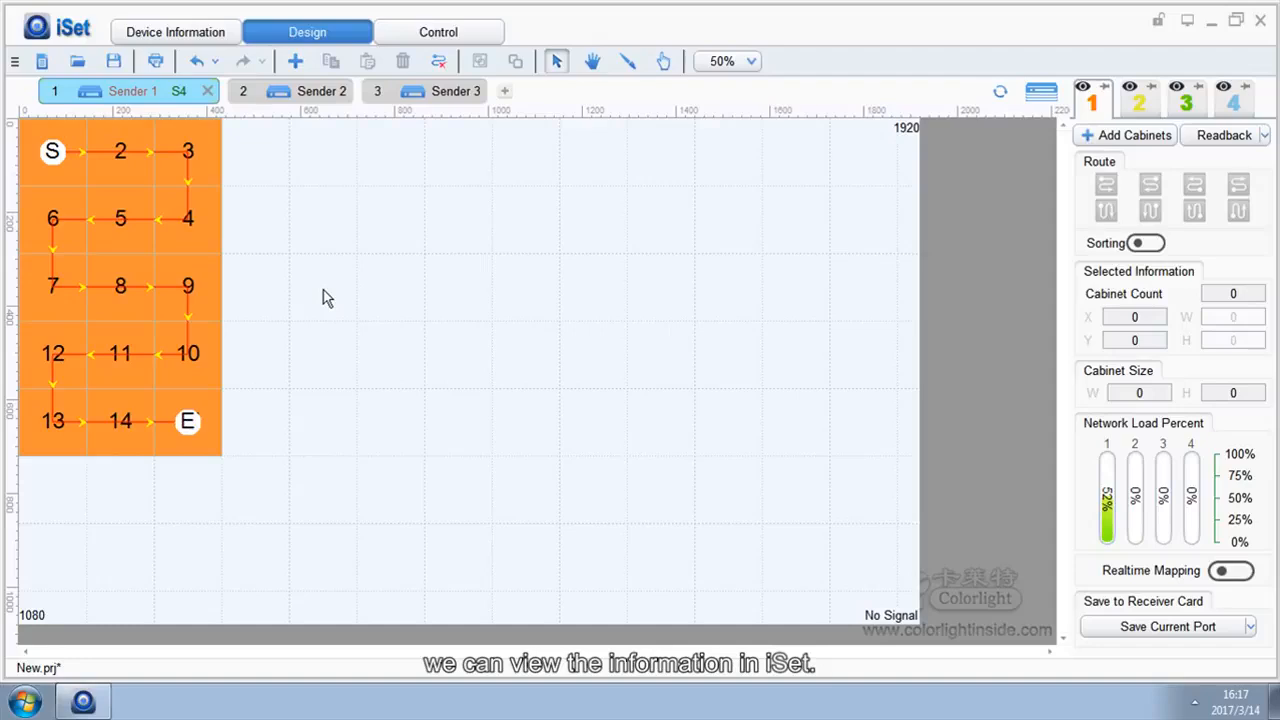
# Open the Cabinet Information dialog for the 3X5 cabinet group
pyautogui.click(134, 237)
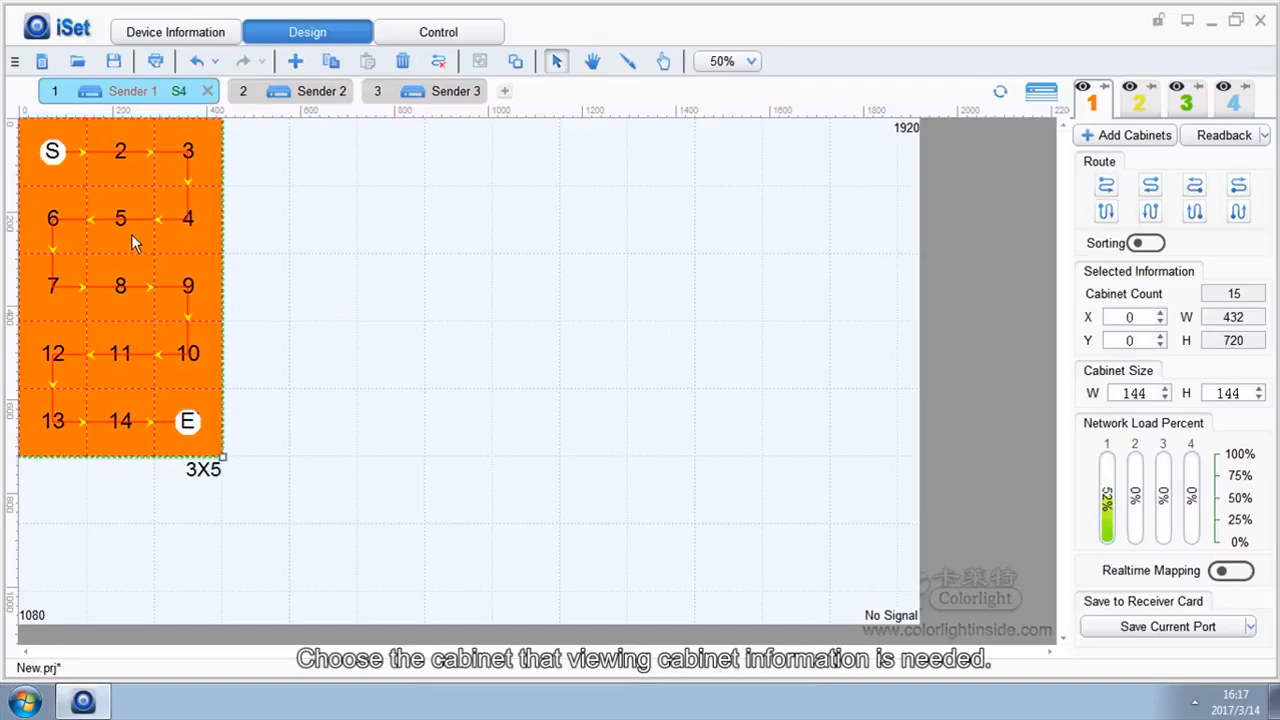
pyautogui.rightClick(134, 242)
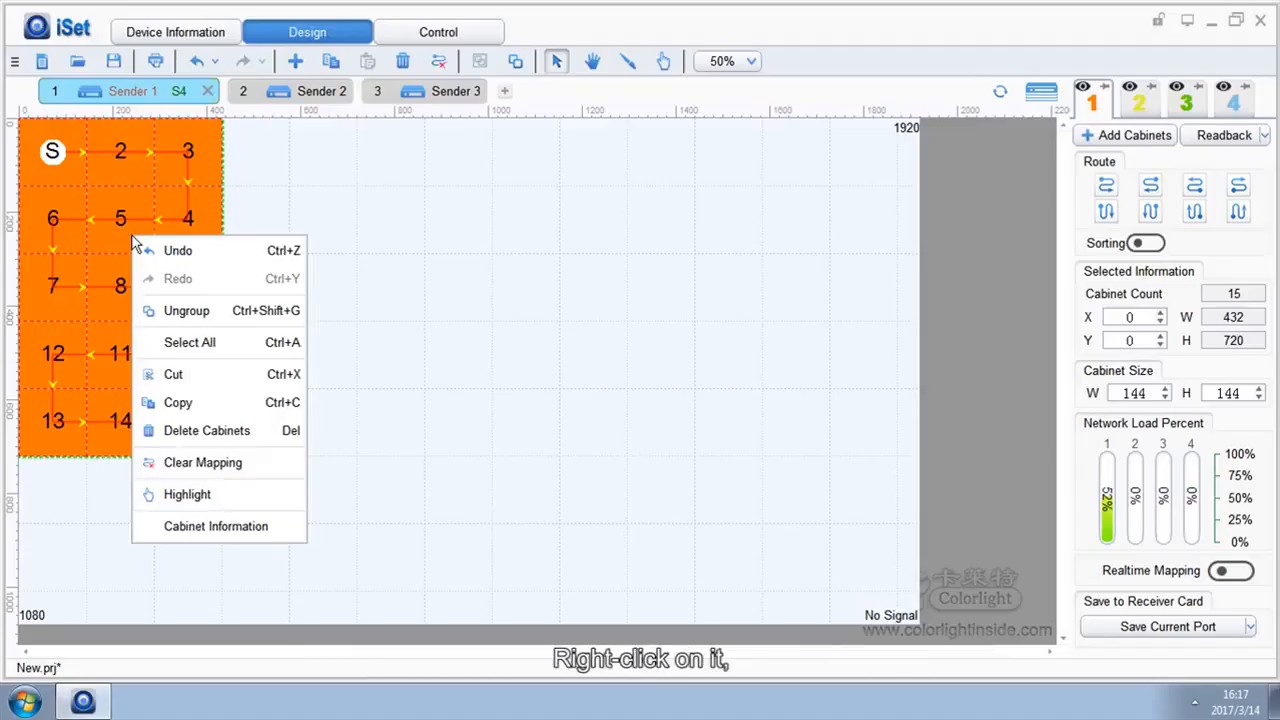
pyautogui.click(199, 528)
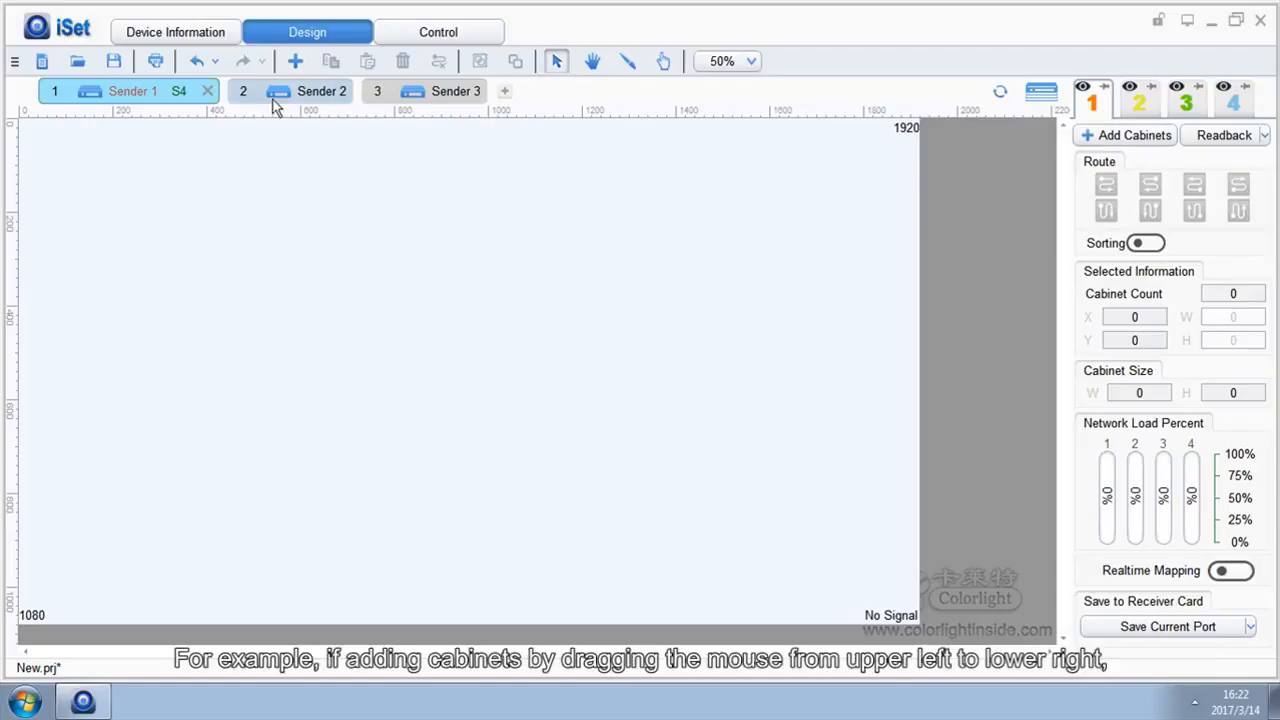
# Add a 3X4 grid of Custom 128×128 cabinets on port 1, routed left to right
pyautogui.click(295, 61)
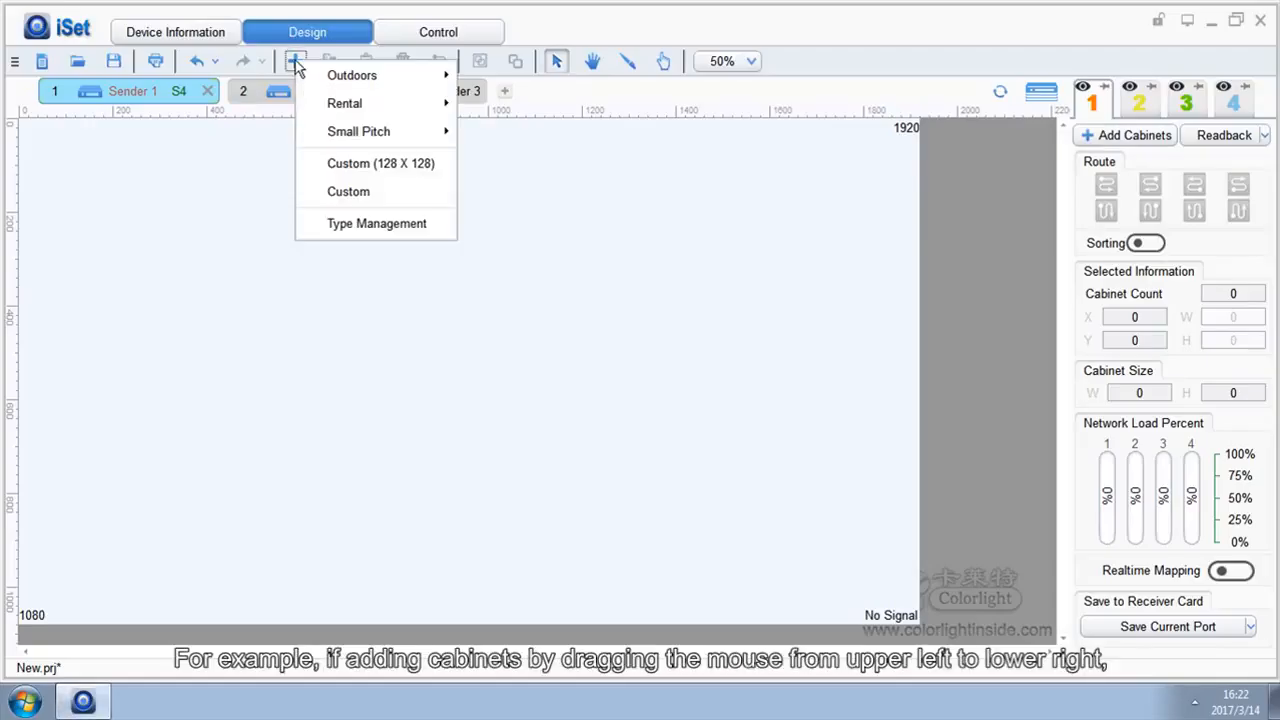
pyautogui.click(354, 164)
pyautogui.moveTo(207, 168); pyautogui.dragTo(383, 403)
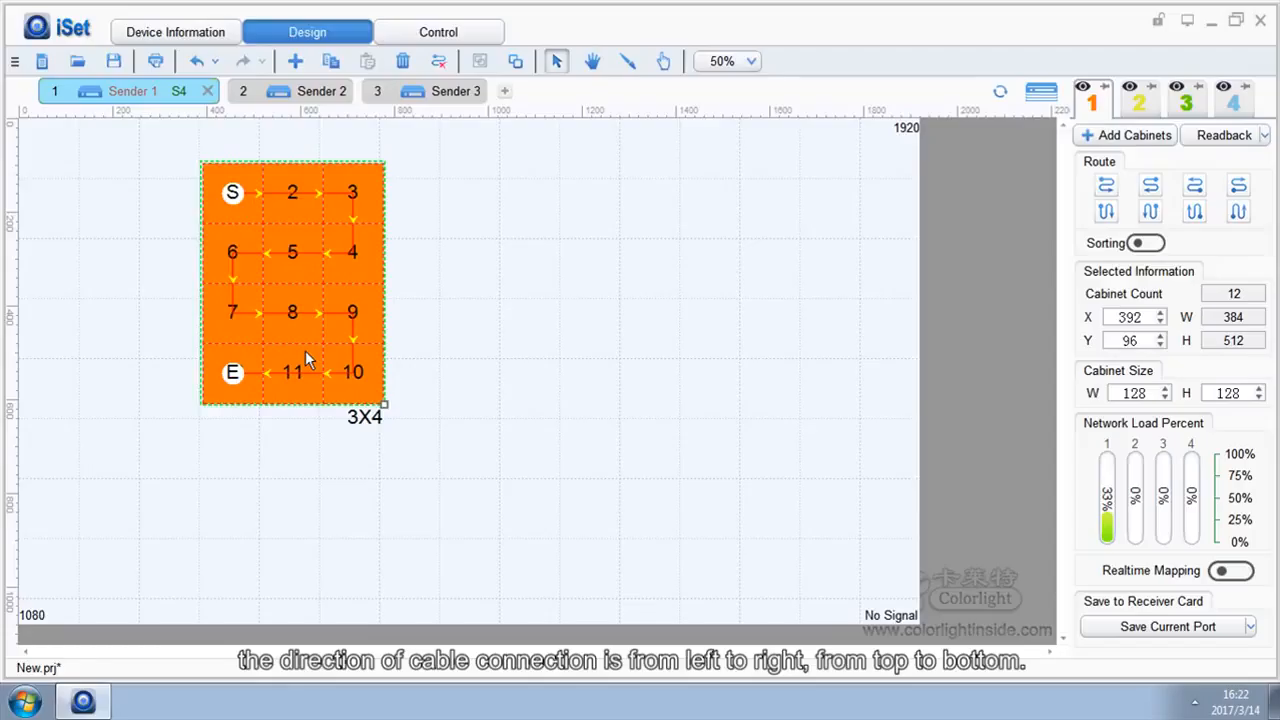
pyautogui.click(606, 224)
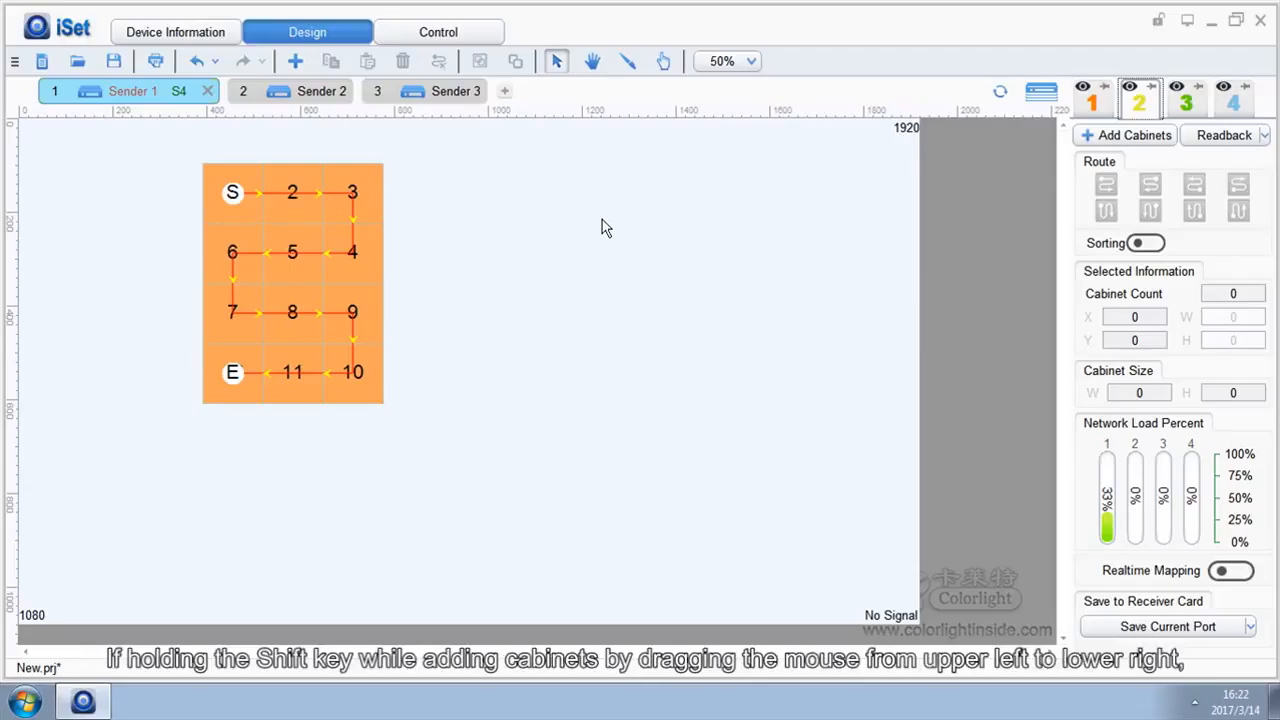
# Add a second 3X4 grid of Custom 128×128 cabinets on port 2, routed top to bottom
pyautogui.click(295, 61)
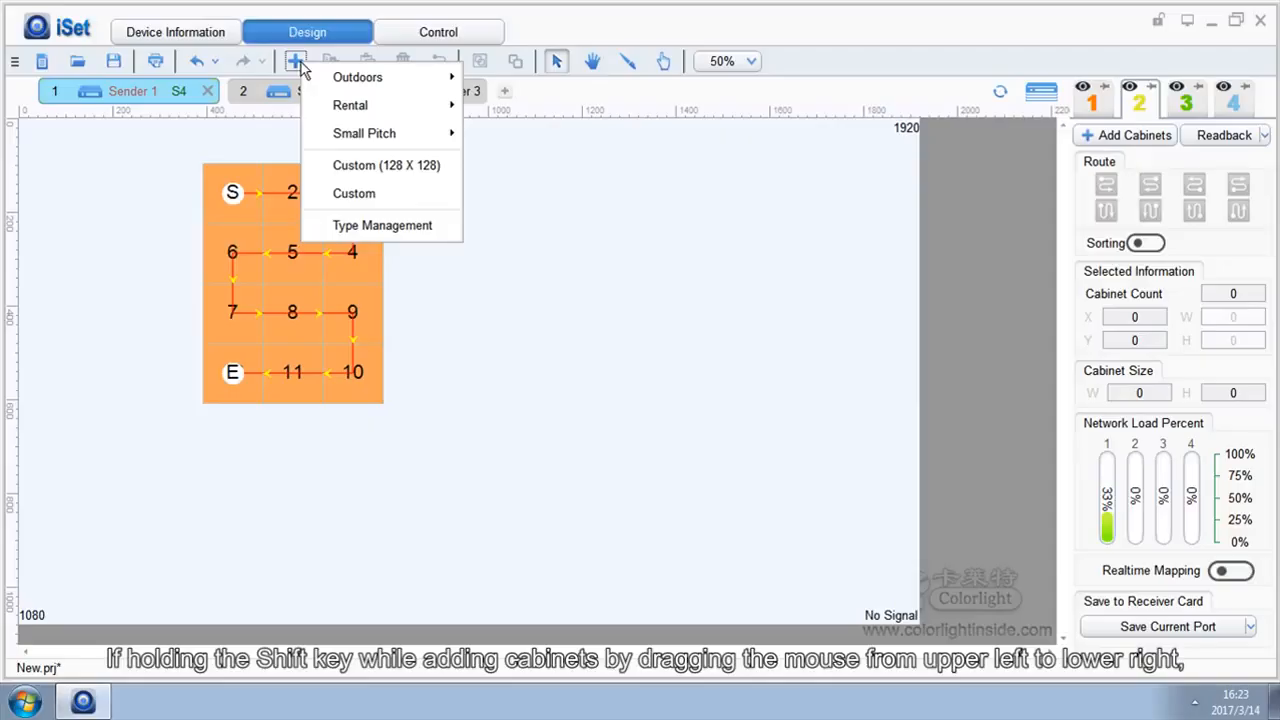
pyautogui.click(356, 166)
pyautogui.moveTo(448, 171); pyautogui.dragTo(562, 350)
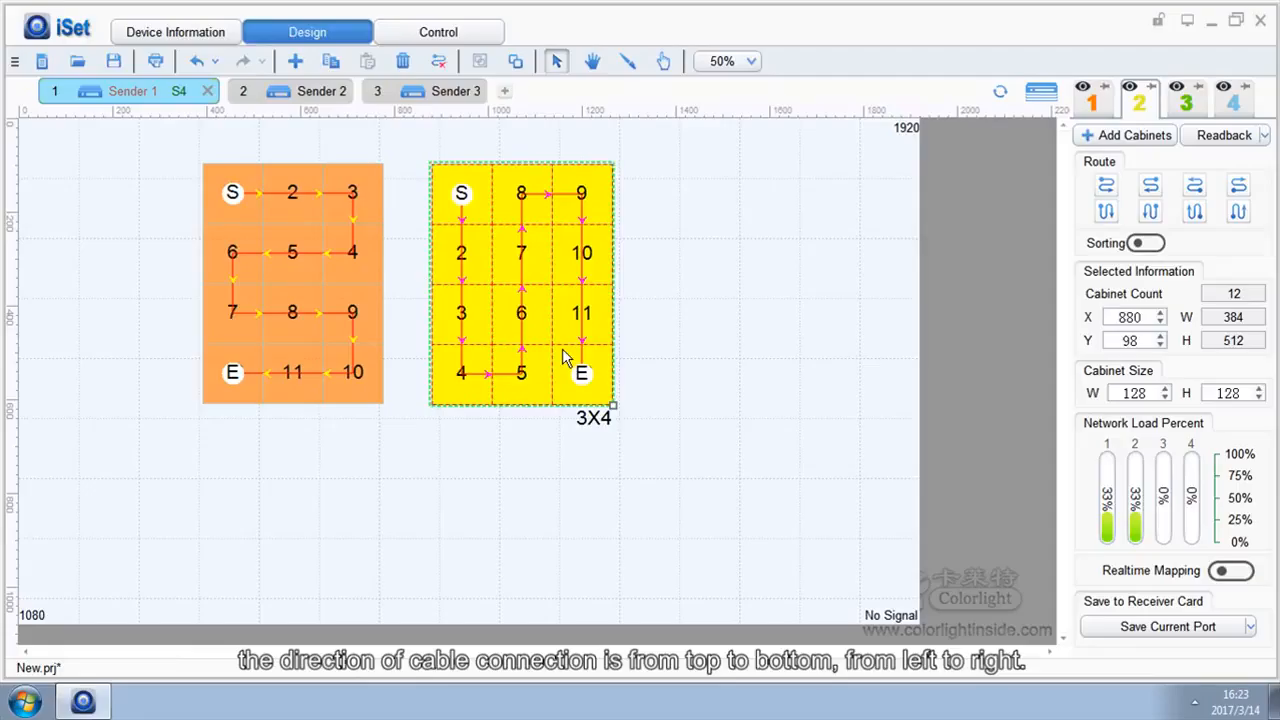